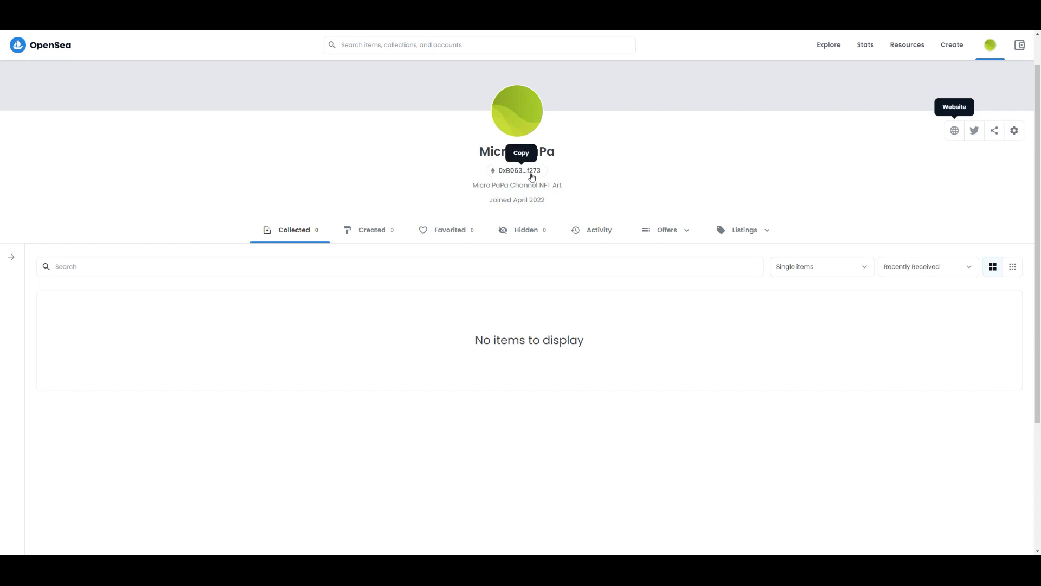
Start creating a new item and upload the artwork of the woman in the ornate opera headdress
{"action": "left_click", "coordinate": [372, 229]}
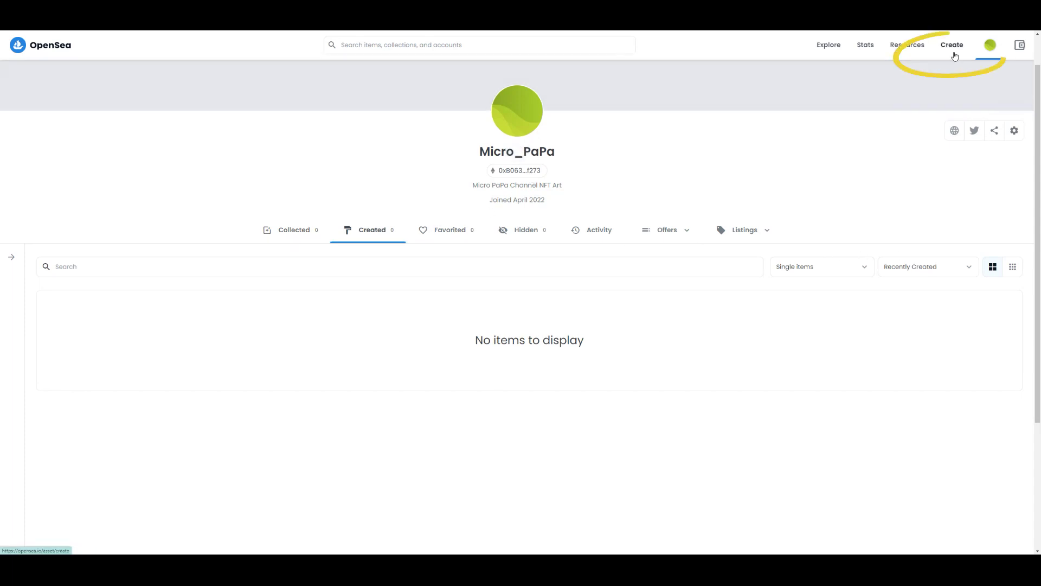
{"action": "left_click", "coordinate": [953, 48]}
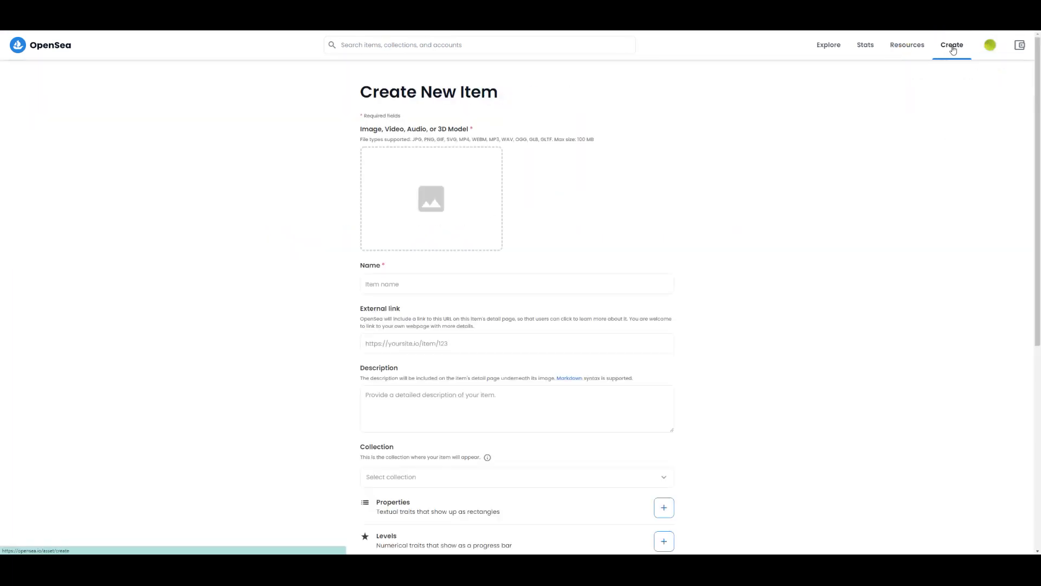
{"action": "left_click", "coordinate": [431, 203]}
{"action": "double_click", "coordinate": [271, 65]}
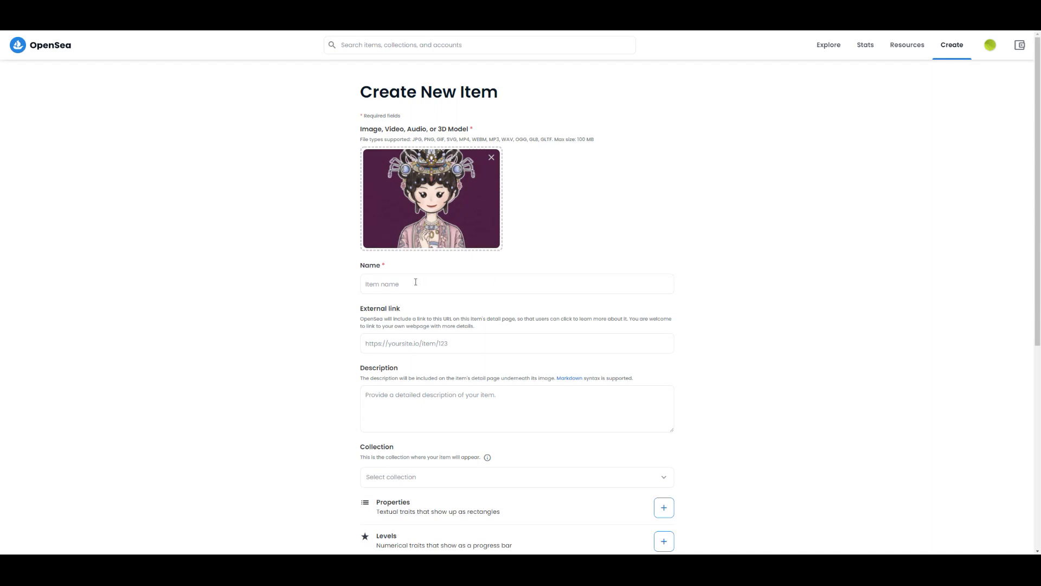
Name the new item "Traditional Chinese Opera"
{"action": "left_click", "coordinate": [384, 279]}
{"action": "type", "text": "Trad"}
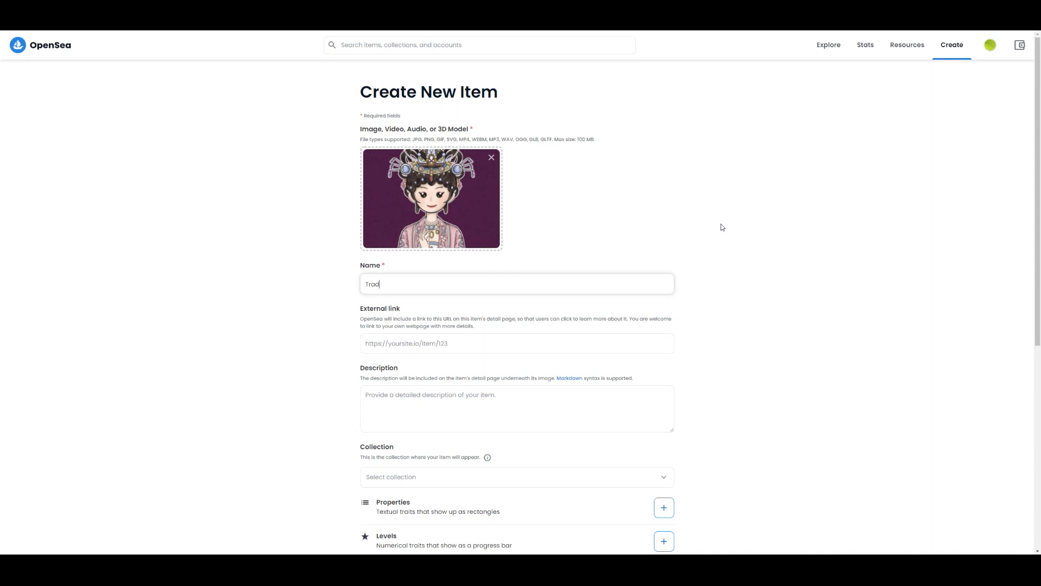
{"action": "type", "text": "itional Chinese Opera"}
{"action": "left_click", "coordinate": [497, 343]}
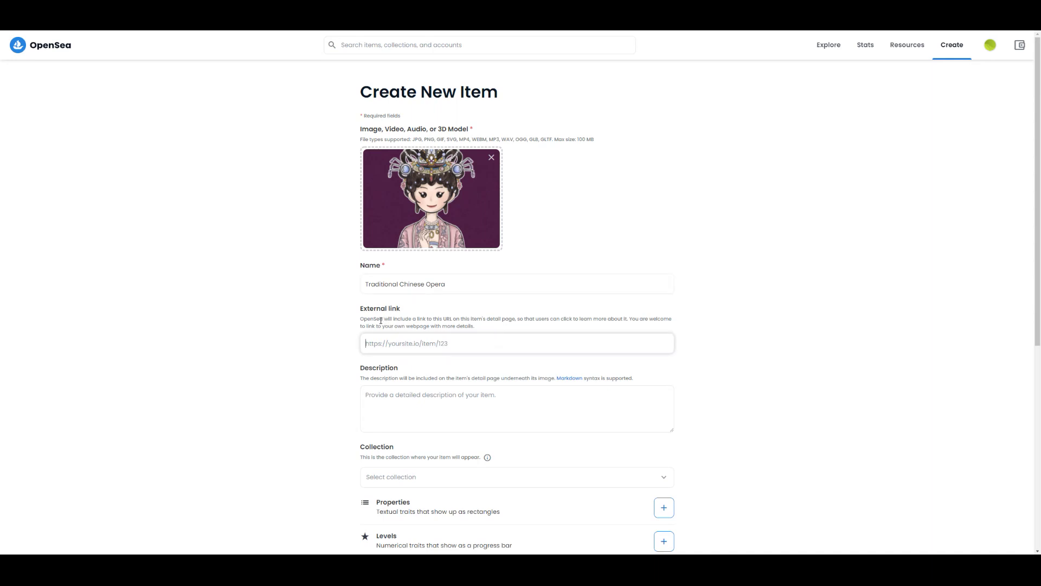
{"action": "left_click_drag", "start_coordinate": [360, 319], "coordinate": [484, 329]}
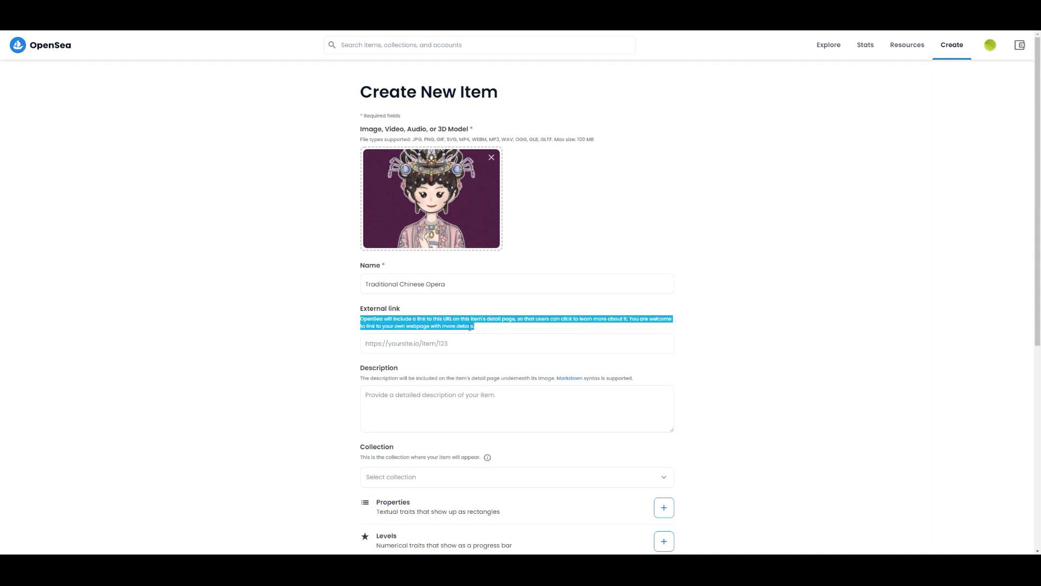
Fill in the item description with the English paragraph about Daan female roles, followed by its Chinese version
{"action": "left_click", "coordinate": [395, 399]}
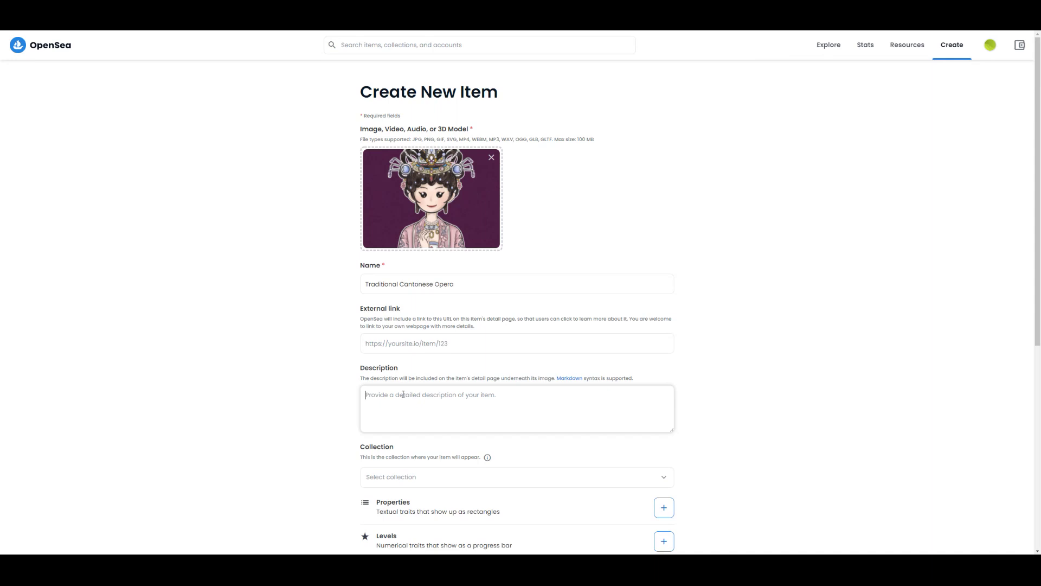
{"action": "right_click", "coordinate": [403, 396]}
{"action": "left_click", "coordinate": [422, 459]}
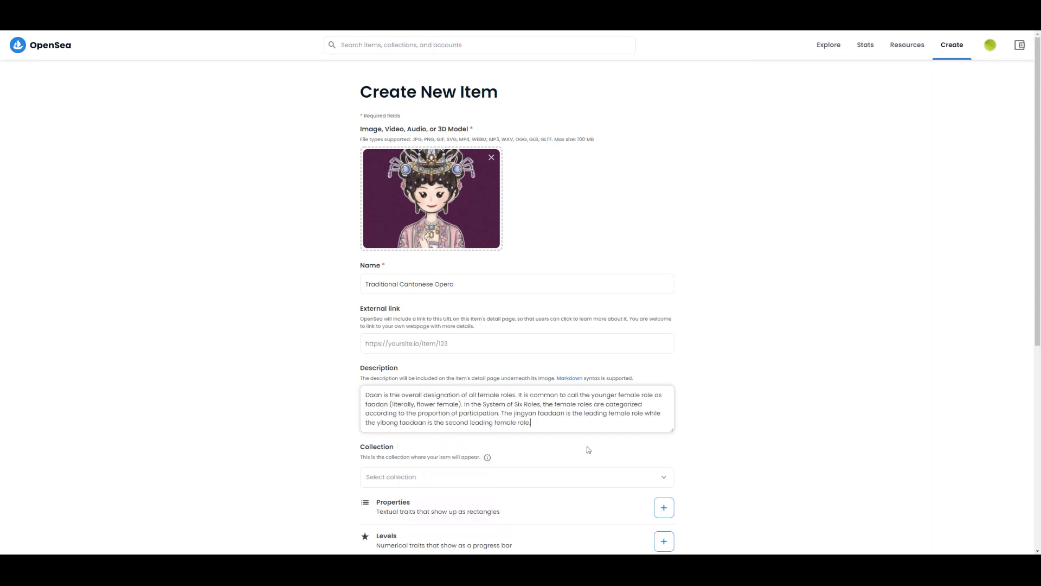
{"action": "type", "text": "女性角色的統稱，而行內又習慣稱呼年輕女性角色為「花旦」，在「六柱制」中，旦角根據戲份的比重而劃分，主要有「正印花旦」，即全劇的第一女主角，「二幫花旦」，即第二女主角，"}
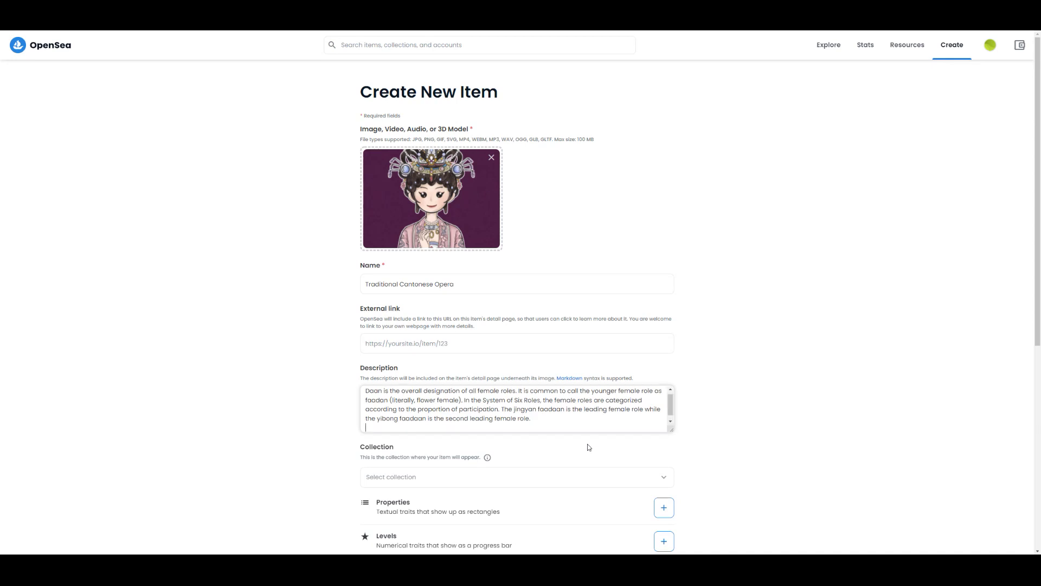
{"action": "scroll", "coordinate": [497, 417], "scroll_direction": "down", "scroll_amount": 1}
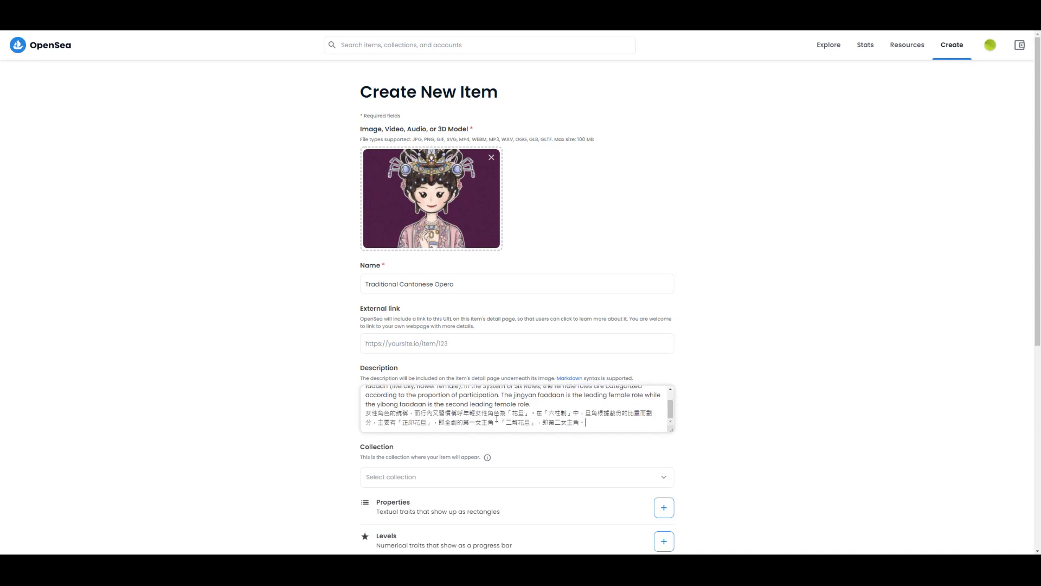
Copy the item name "Traditional Cantonese Opera" into the collection field
{"action": "scroll", "coordinate": [432, 431], "scroll_direction": "down", "scroll_amount": 2}
{"action": "triple_click", "coordinate": [410, 202]}
{"action": "right_click", "coordinate": [380, 203]}
{"action": "left_click", "coordinate": [402, 236]}
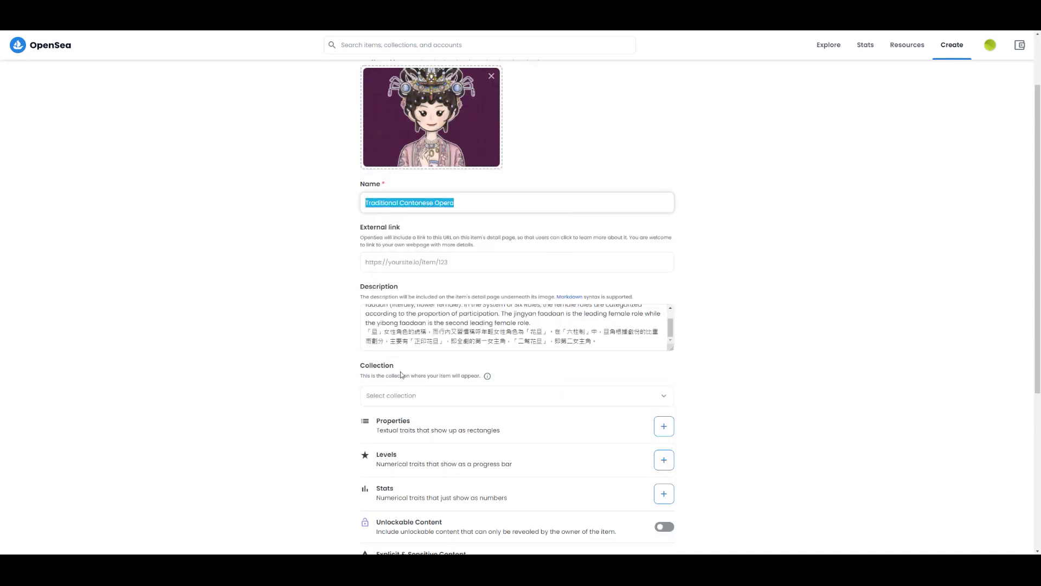
{"action": "left_click", "coordinate": [394, 395]}
{"action": "right_click", "coordinate": [395, 395]}
{"action": "left_click", "coordinate": [409, 434]}
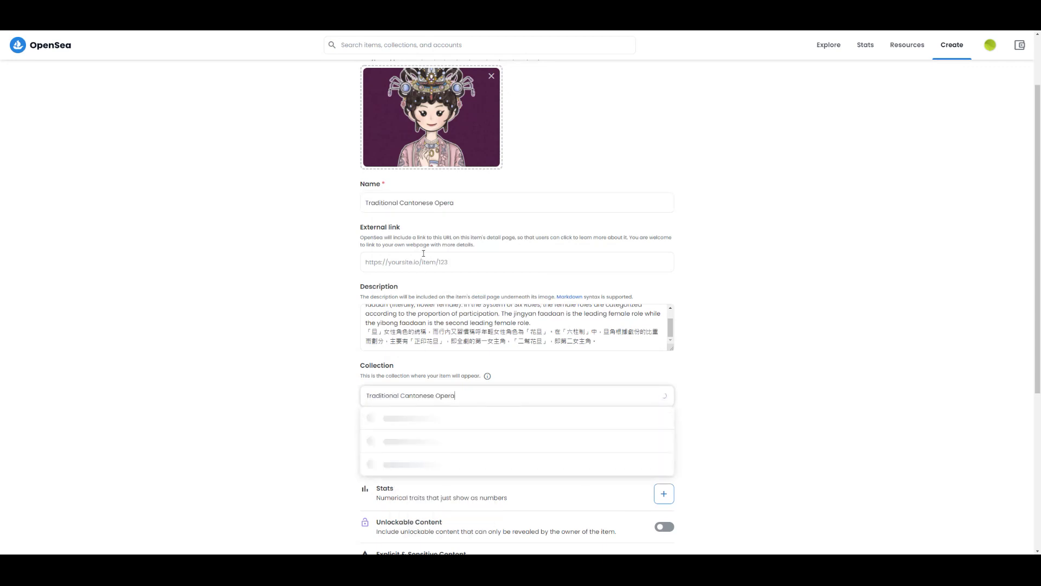
Rename the item "Daan 01"
{"action": "left_click_drag", "start_coordinate": [475, 202], "coordinate": [356, 209]}
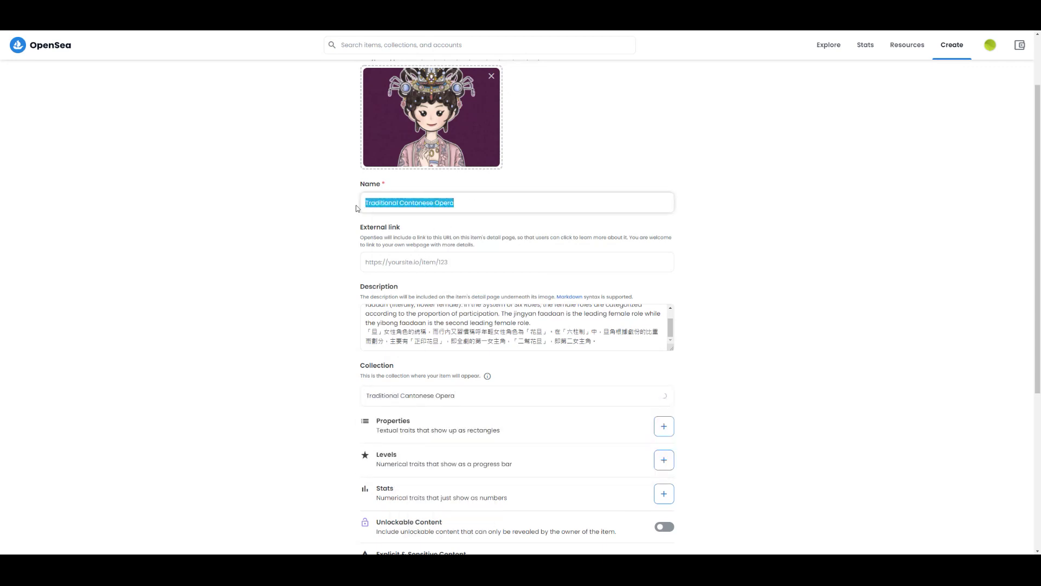
{"action": "type", "text": "Daan"}
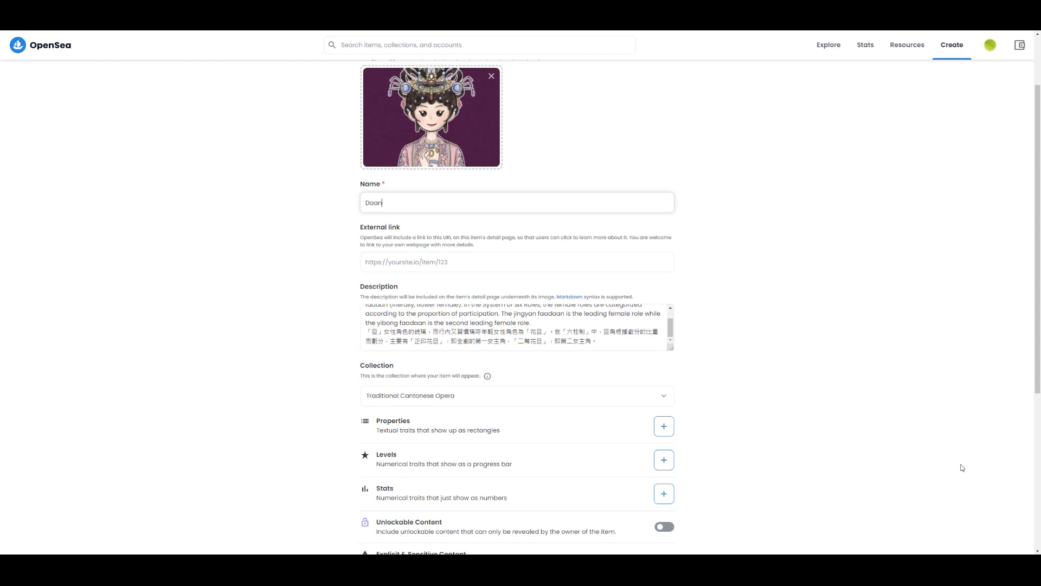
{"action": "left_click", "coordinate": [415, 331]}
{"action": "scroll", "coordinate": [404, 330], "scroll_direction": "up", "scroll_amount": 1}
{"action": "left_click", "coordinate": [398, 204]}
{"action": "type", "text": "01"}
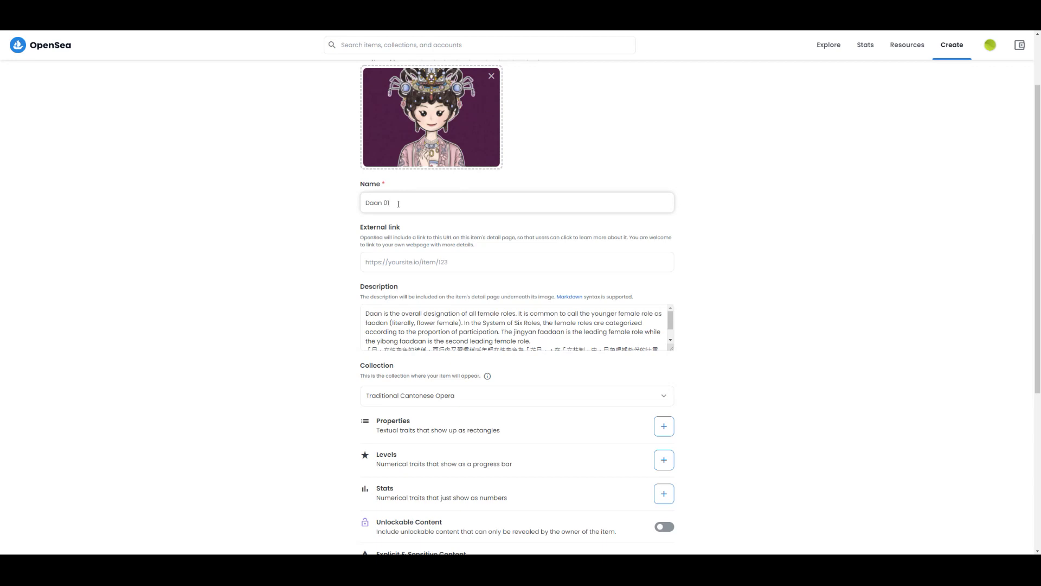
Enable unlockable content and add a property with type "Daan" and name "Female" to the item
{"action": "scroll", "coordinate": [410, 236], "scroll_direction": "down", "scroll_amount": 3}
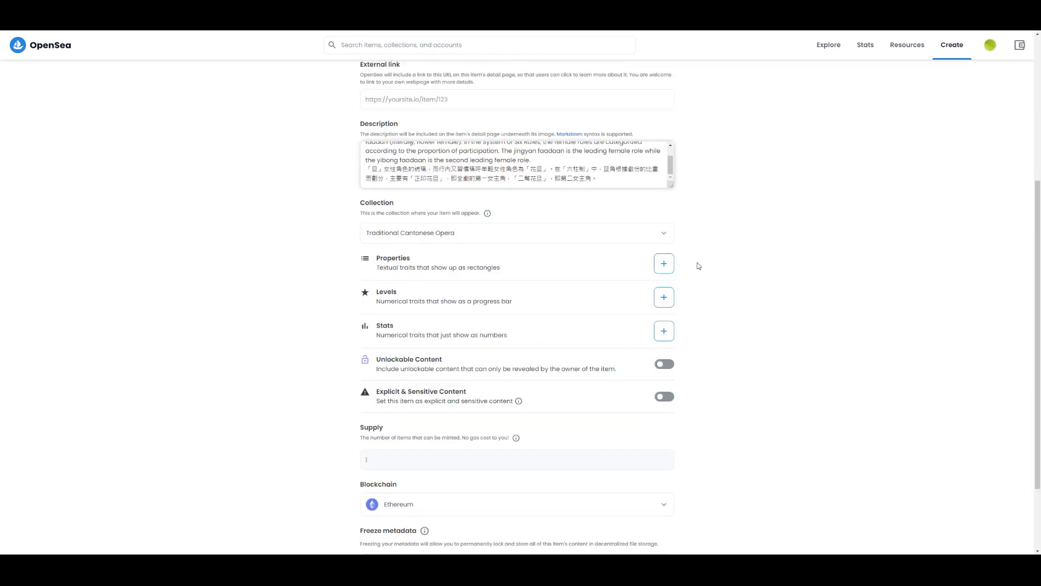
{"action": "left_click", "coordinate": [664, 264]}
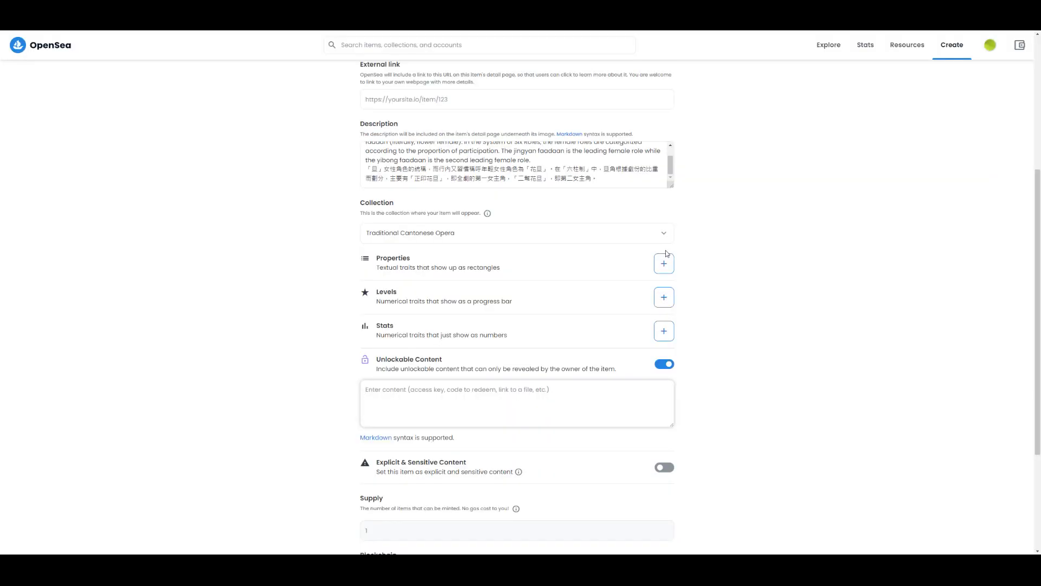
{"action": "left_click", "coordinate": [665, 265]}
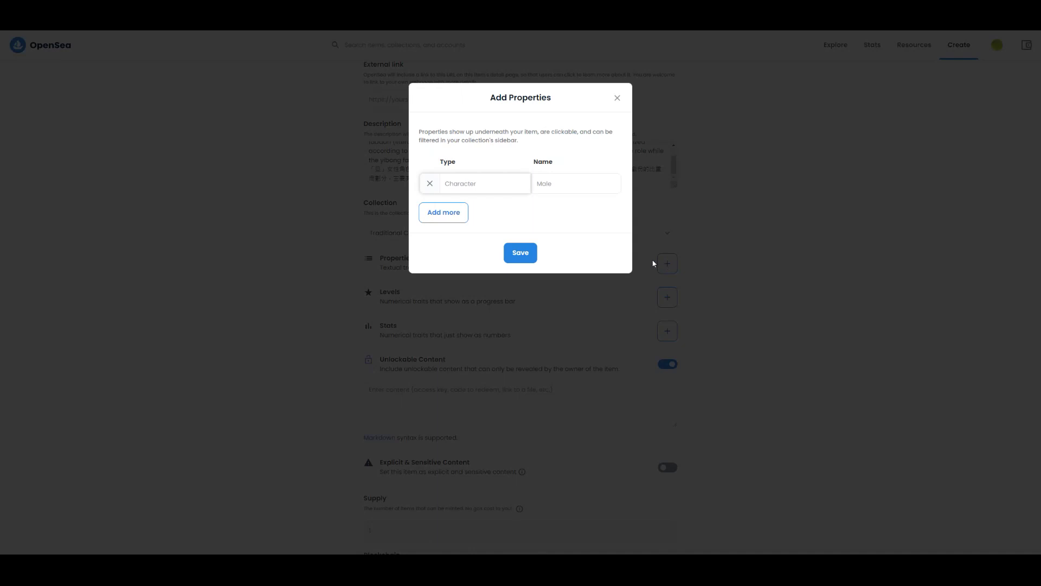
{"action": "left_click", "coordinate": [574, 181]}
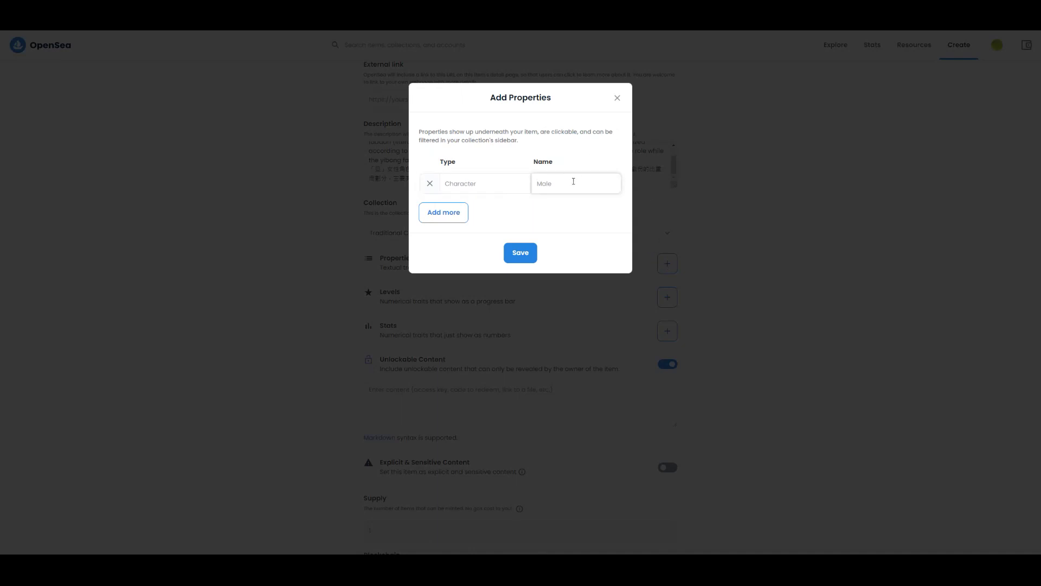
{"action": "type", "text": "Female"}
{"action": "left_click", "coordinate": [486, 187]}
{"action": "type", "text": "Daaan"}
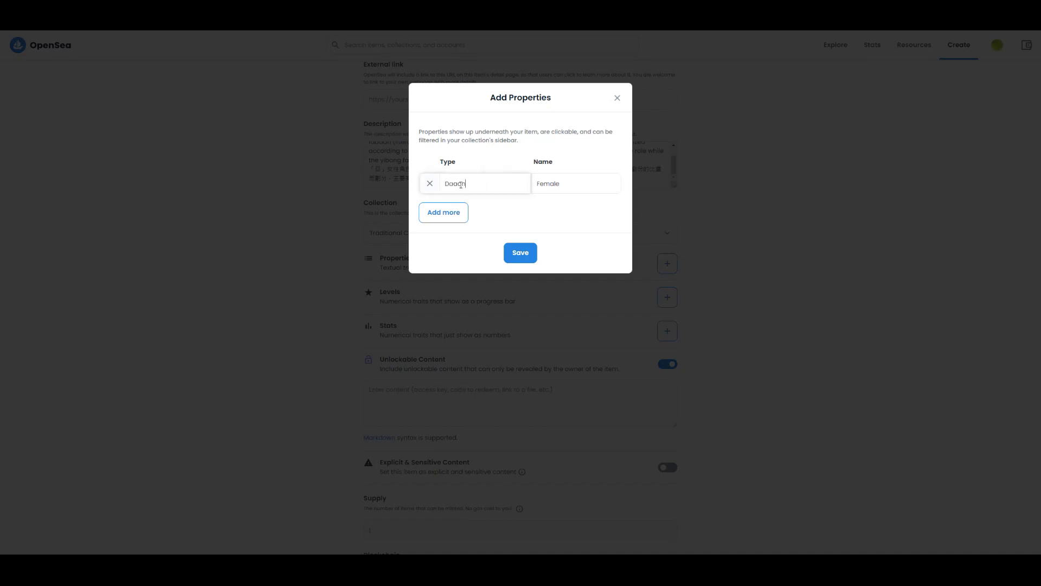
{"action": "left_click", "coordinate": [520, 253]}
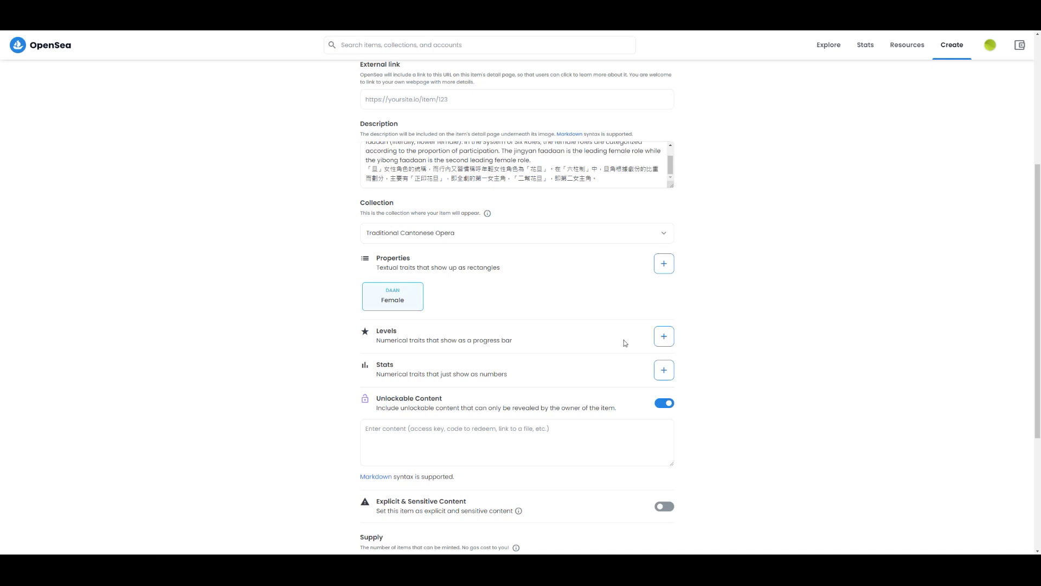
{"action": "left_click_drag", "start_coordinate": [378, 340], "coordinate": [512, 342]}
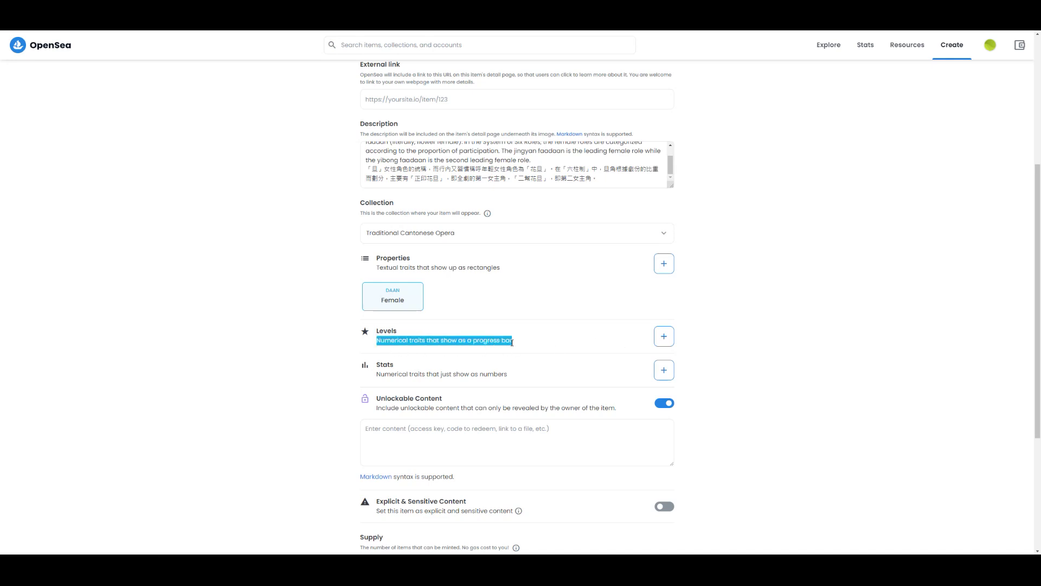
{"action": "left_click", "coordinate": [410, 377]}
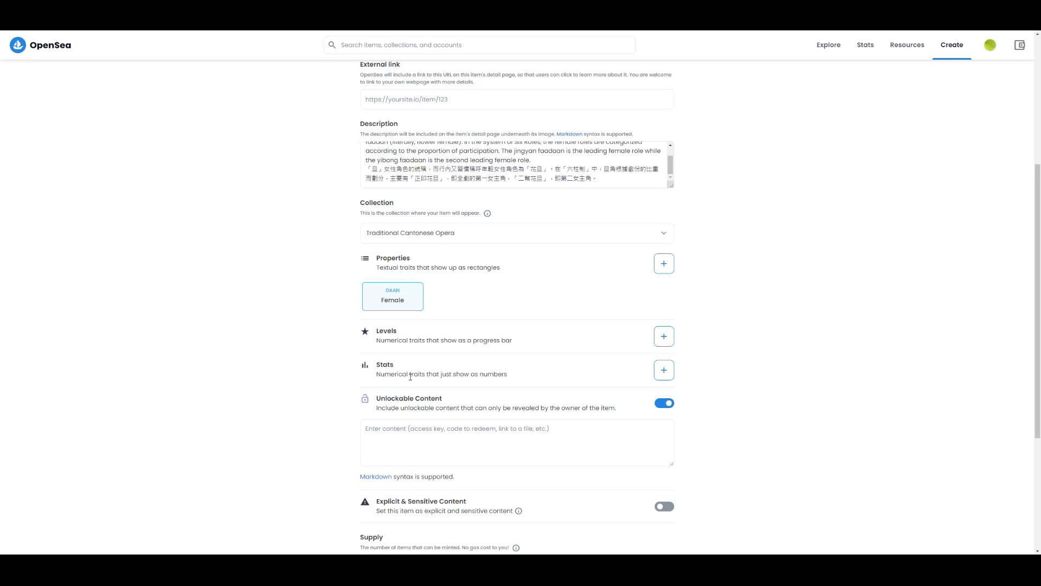
{"action": "left_click", "coordinate": [661, 374]}
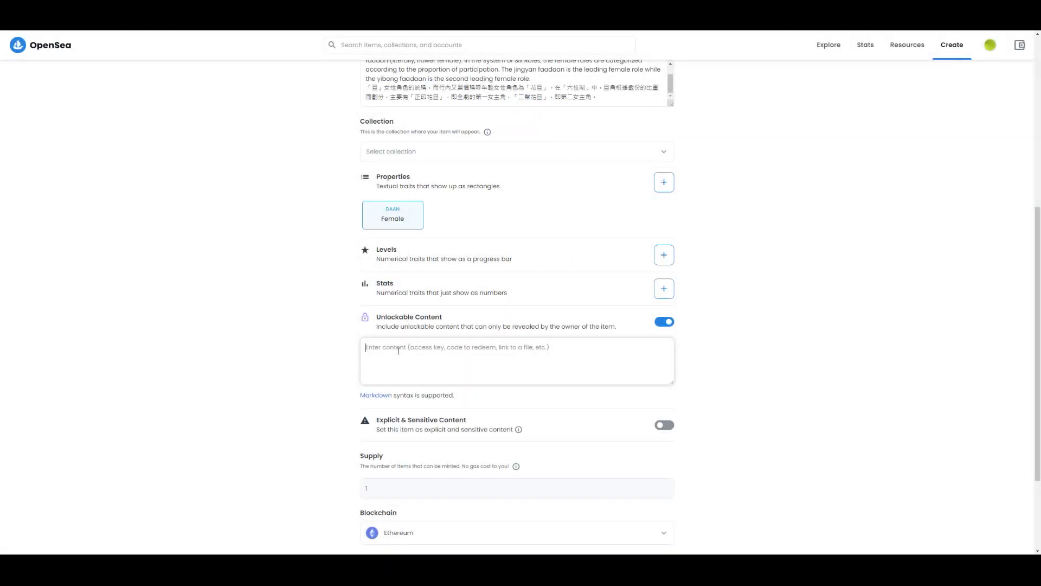
Paste the Google Drive folder sharing link as the item's unlockable content
{"action": "right_click", "coordinate": [400, 351]}
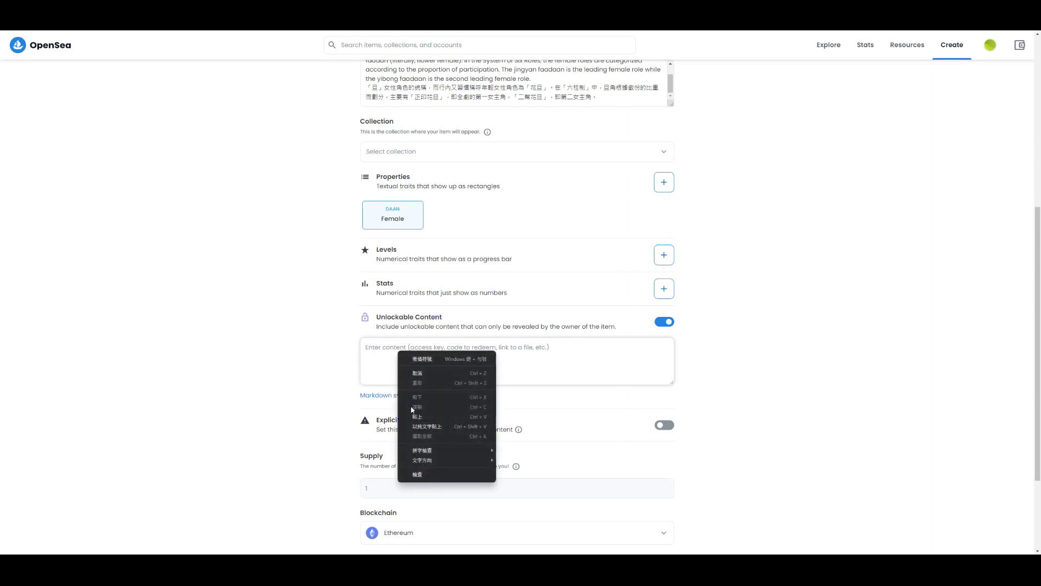
{"action": "left_click", "coordinate": [416, 418]}
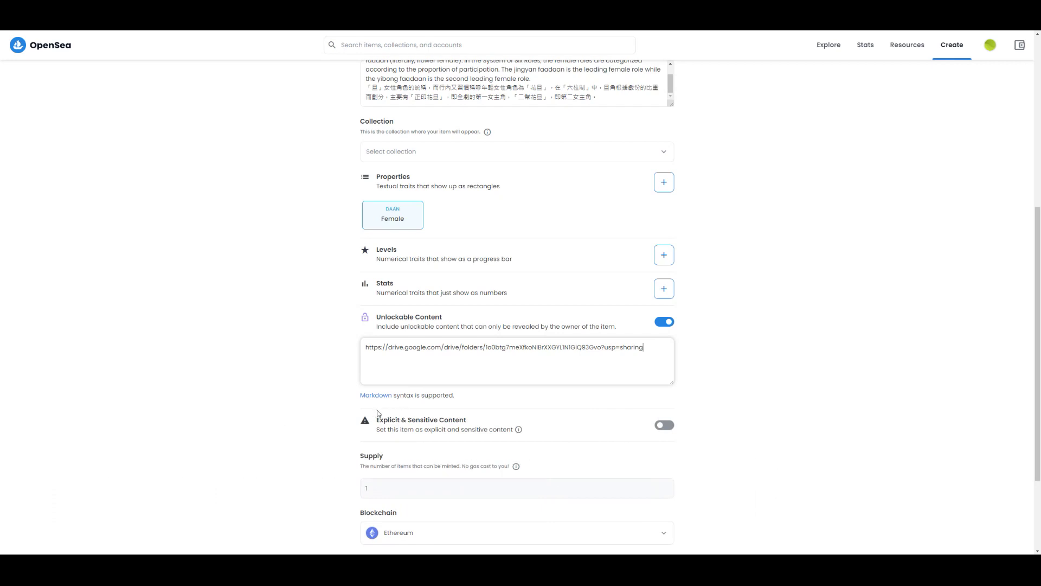
Set the item's blockchain to Polygon
{"action": "scroll", "coordinate": [437, 425], "scroll_direction": "down", "scroll_amount": 2}
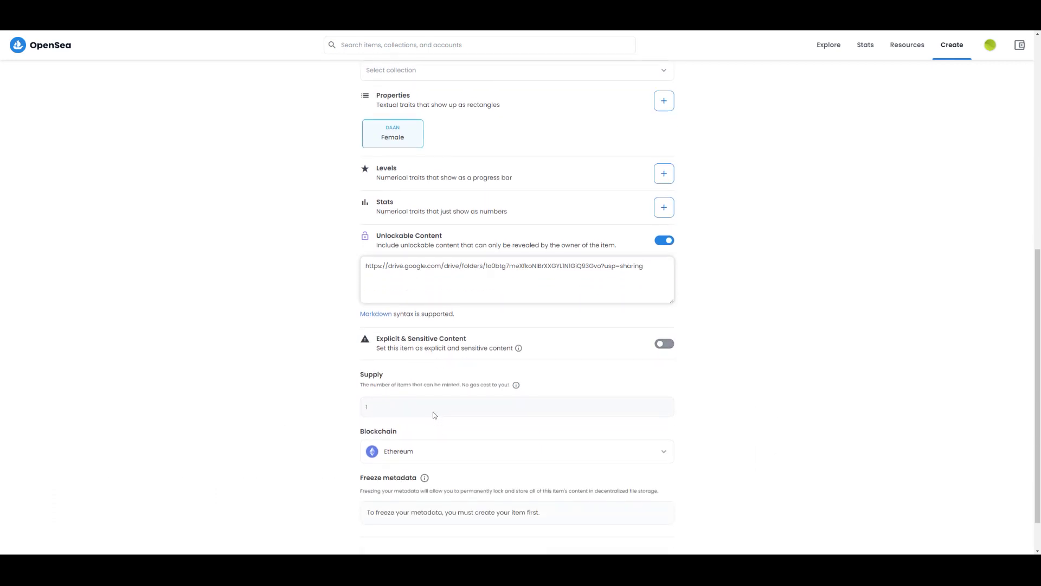
{"action": "left_click", "coordinate": [426, 410]}
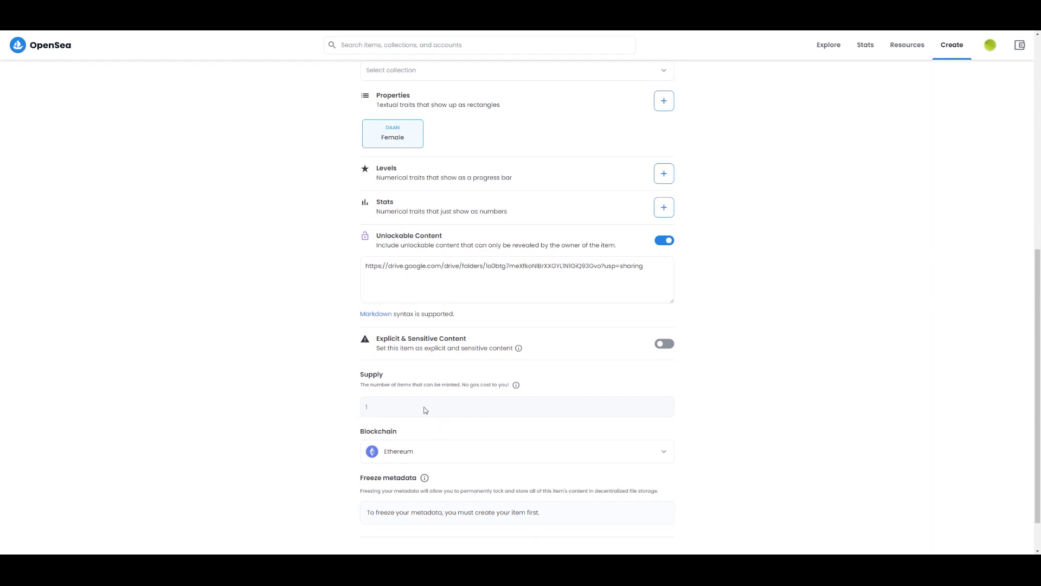
{"action": "scroll", "coordinate": [377, 414], "scroll_direction": "down", "scroll_amount": 1}
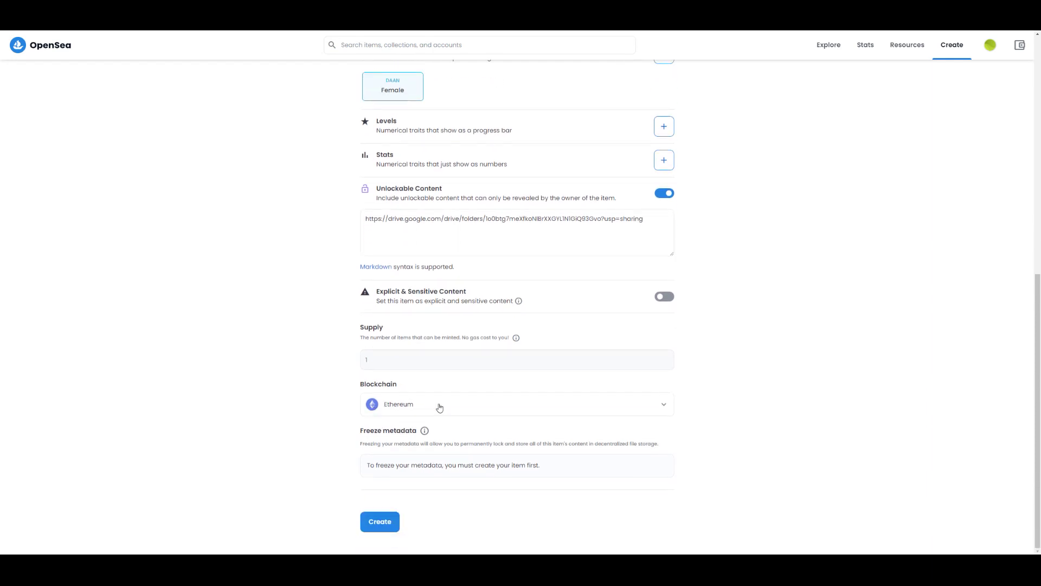
{"action": "left_click", "coordinate": [658, 408]}
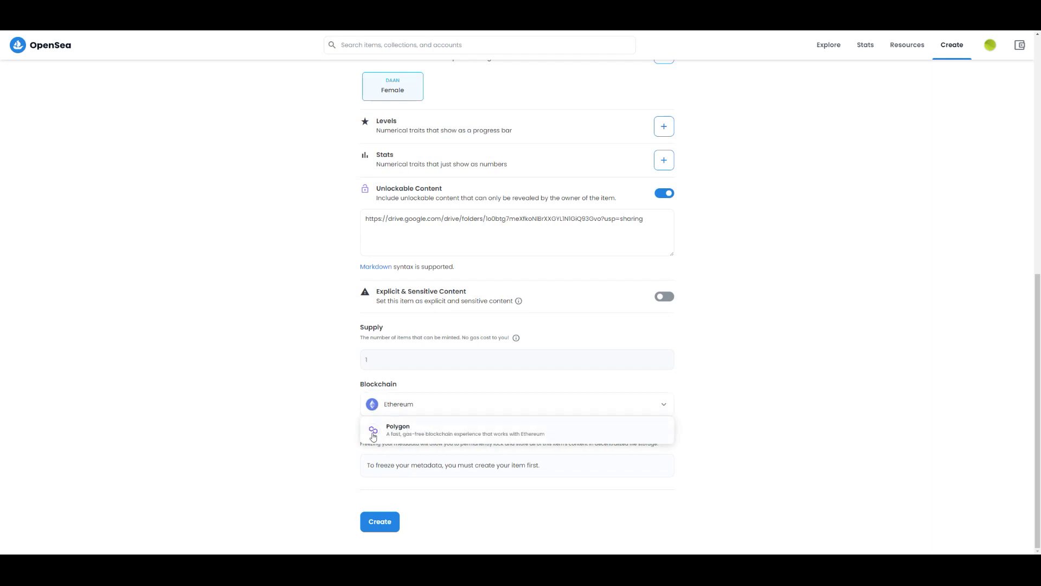
{"action": "left_click", "coordinate": [373, 436]}
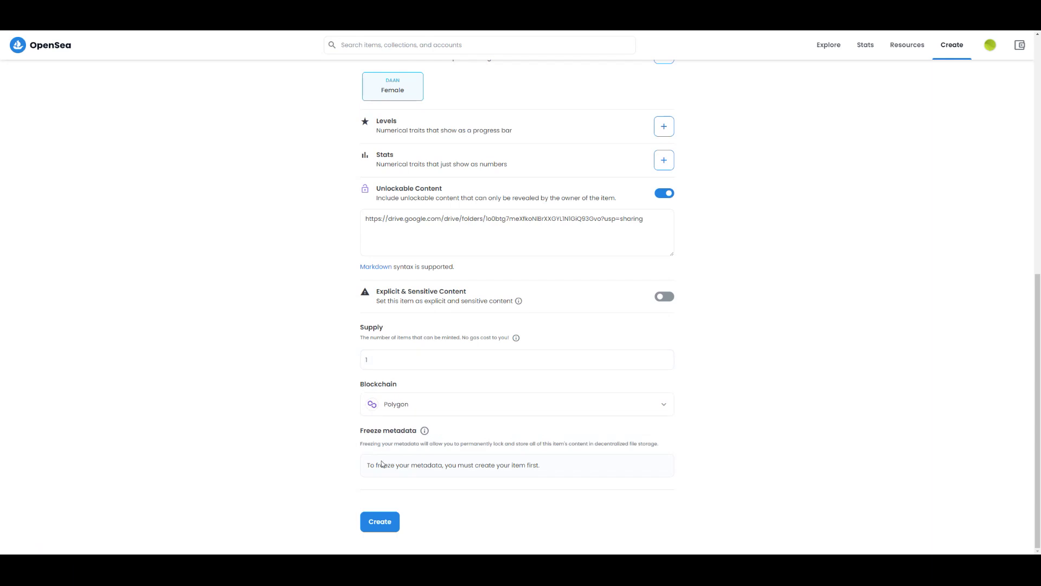
Submit the item for creation and start the reCAPTCHA human verification
{"action": "scroll", "coordinate": [355, 485], "scroll_direction": "up", "scroll_amount": 1}
{"action": "scroll", "coordinate": [354, 484], "scroll_direction": "down", "scroll_amount": 1}
{"action": "left_click", "coordinate": [388, 521]}
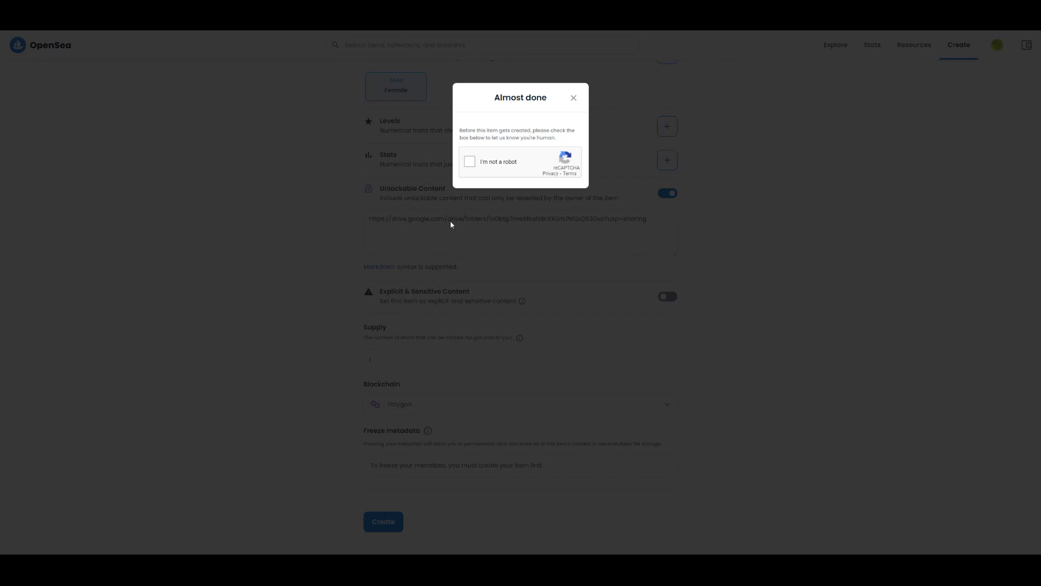
{"action": "left_click", "coordinate": [469, 162]}
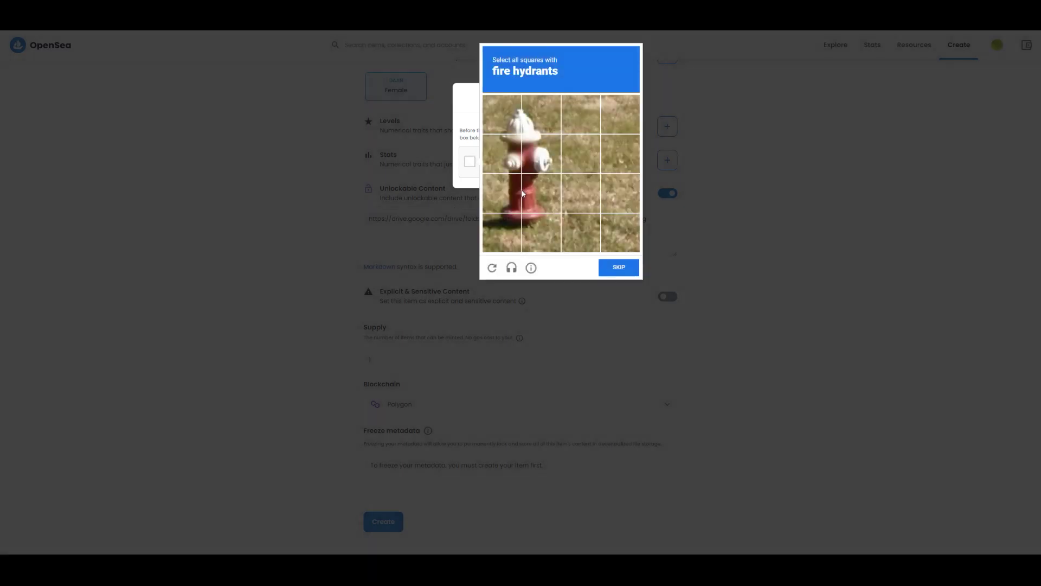
Complete the reCAPTCHA challenge by selecting all fire hydrant squares and submitting the verification
{"action": "left_click", "coordinate": [516, 127]}
{"action": "left_click", "coordinate": [541, 115]}
{"action": "left_click", "coordinate": [541, 154]}
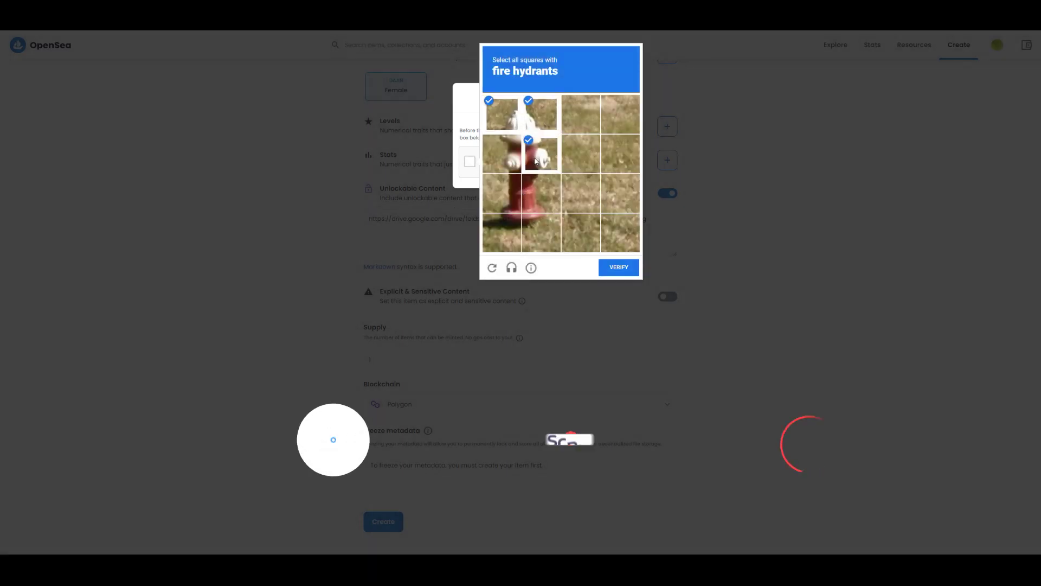
{"action": "left_click", "coordinate": [502, 154]}
{"action": "left_click", "coordinate": [512, 179]}
{"action": "left_click", "coordinate": [537, 190]}
{"action": "left_click", "coordinate": [501, 232]}
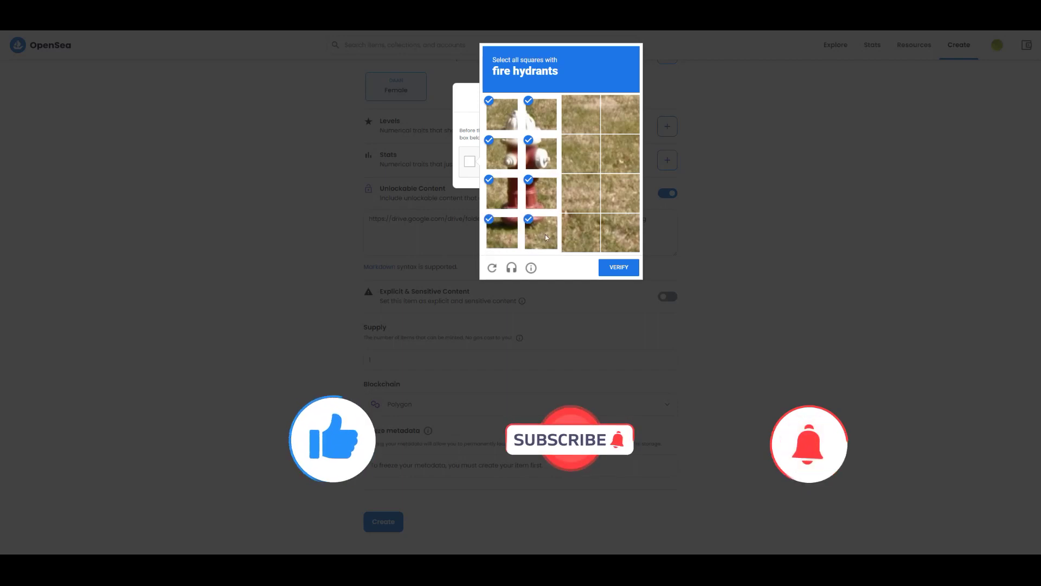
{"action": "left_click", "coordinate": [545, 235]}
{"action": "left_click", "coordinate": [610, 269]}
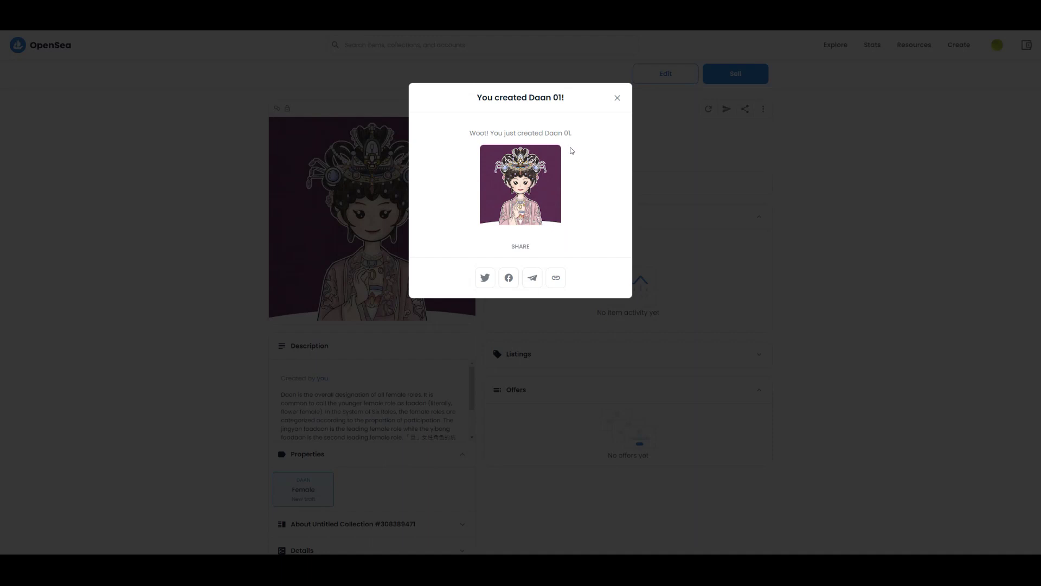
Dismiss the creation confirmation, reveal the unlockable content of Daan 01 and open its Google Drive link
{"action": "left_click", "coordinate": [619, 100]}
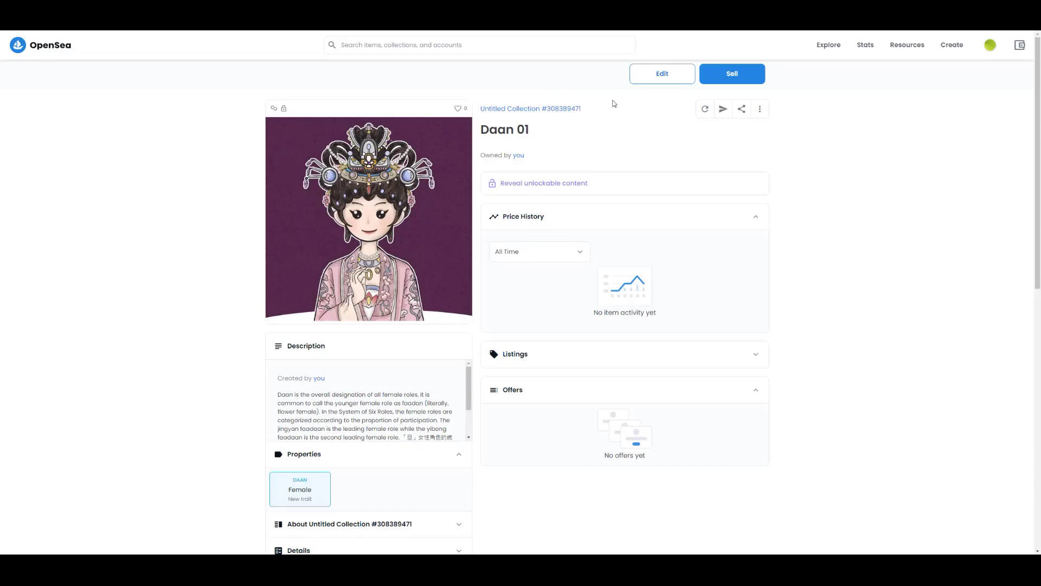
{"action": "left_click", "coordinate": [543, 184]}
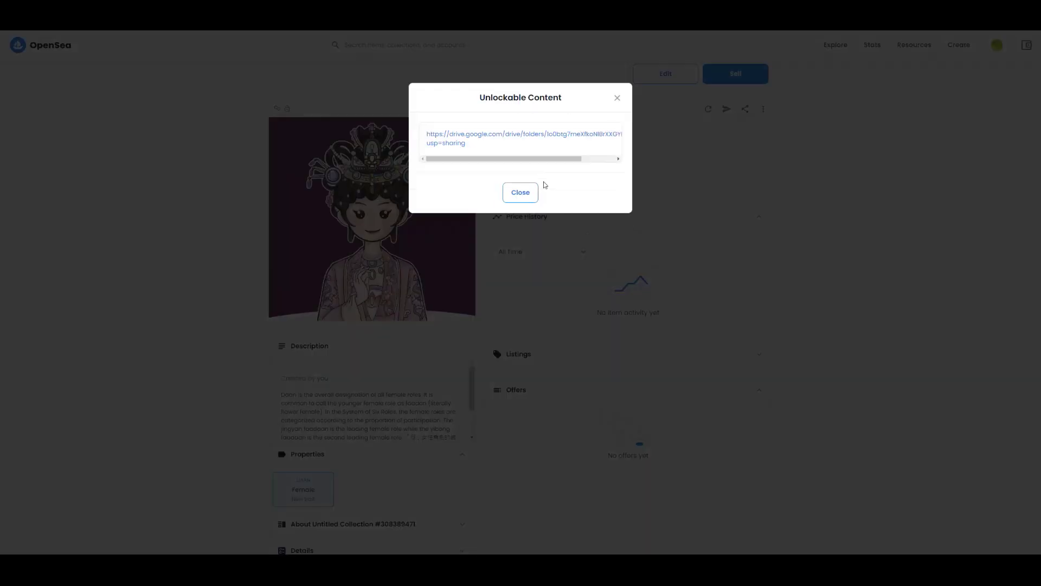
{"action": "left_click", "coordinate": [542, 137]}
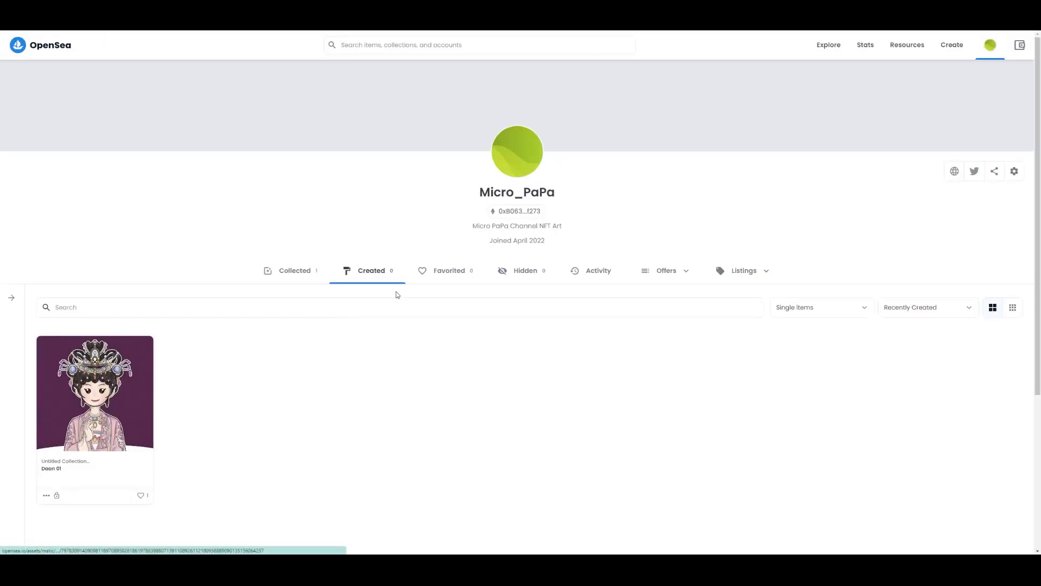
Edit the Daan 01 item and try to set its collection to one starting with "Tra"
{"action": "left_click", "coordinate": [45, 494]}
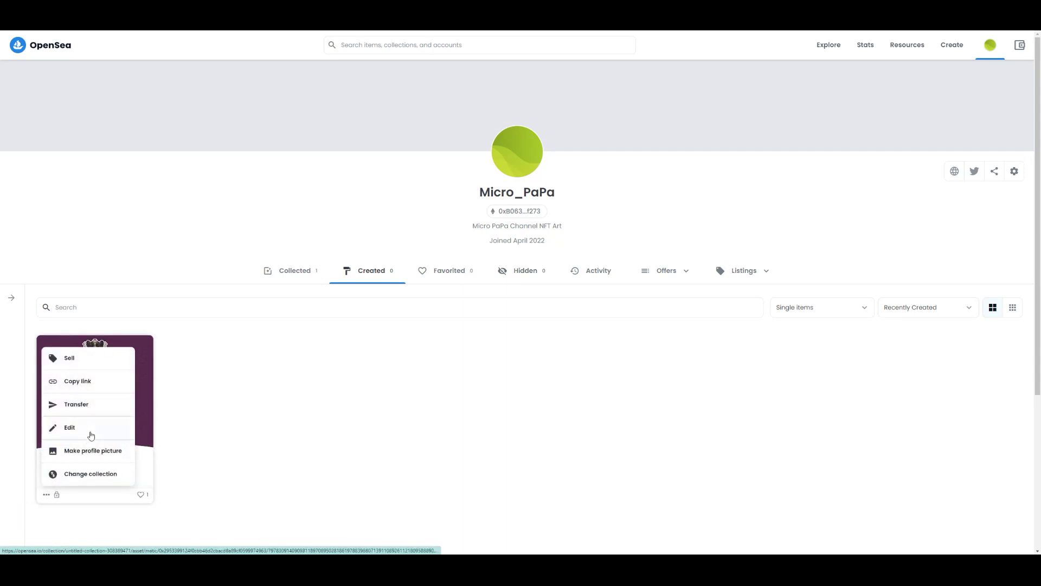
{"action": "left_click", "coordinate": [90, 435]}
{"action": "scroll", "coordinate": [474, 355], "scroll_direction": "down", "scroll_amount": 2}
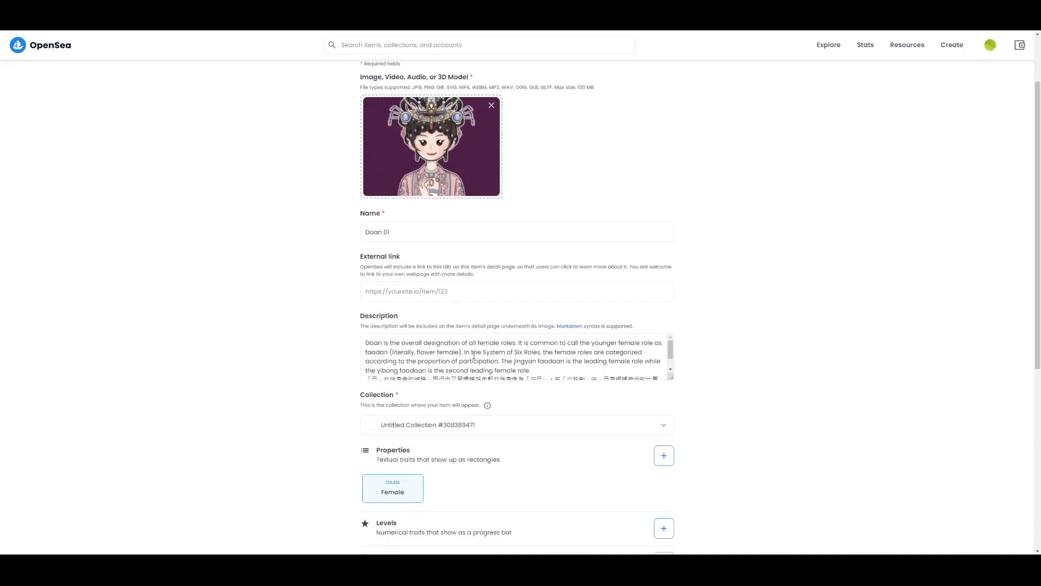
{"action": "scroll", "coordinate": [472, 358], "scroll_direction": "down", "scroll_amount": 2}
{"action": "left_click", "coordinate": [440, 427]}
{"action": "left_click_drag", "start_coordinate": [505, 423], "coordinate": [362, 420]}
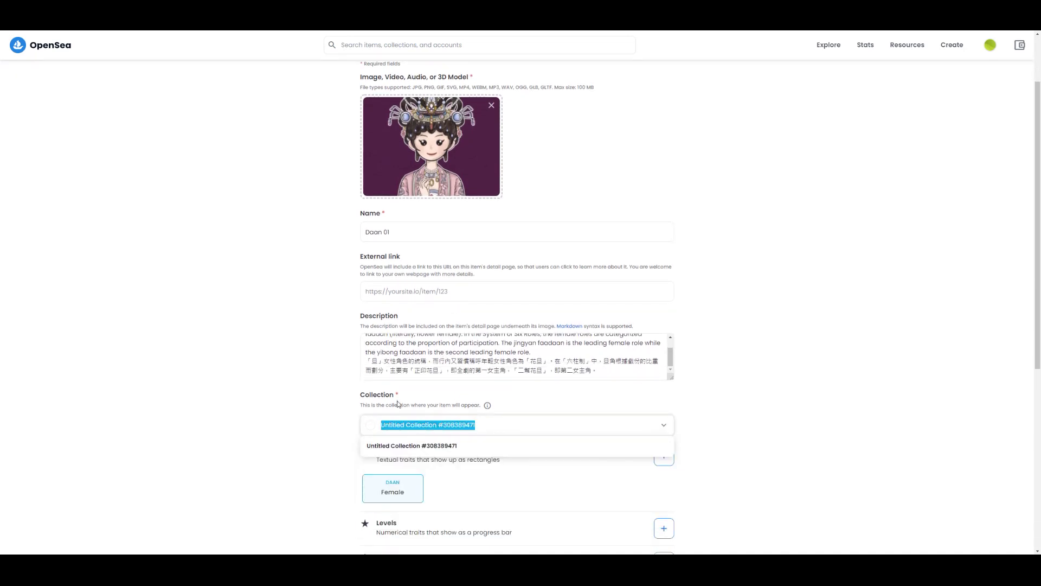
{"action": "type", "text": "Tra"}
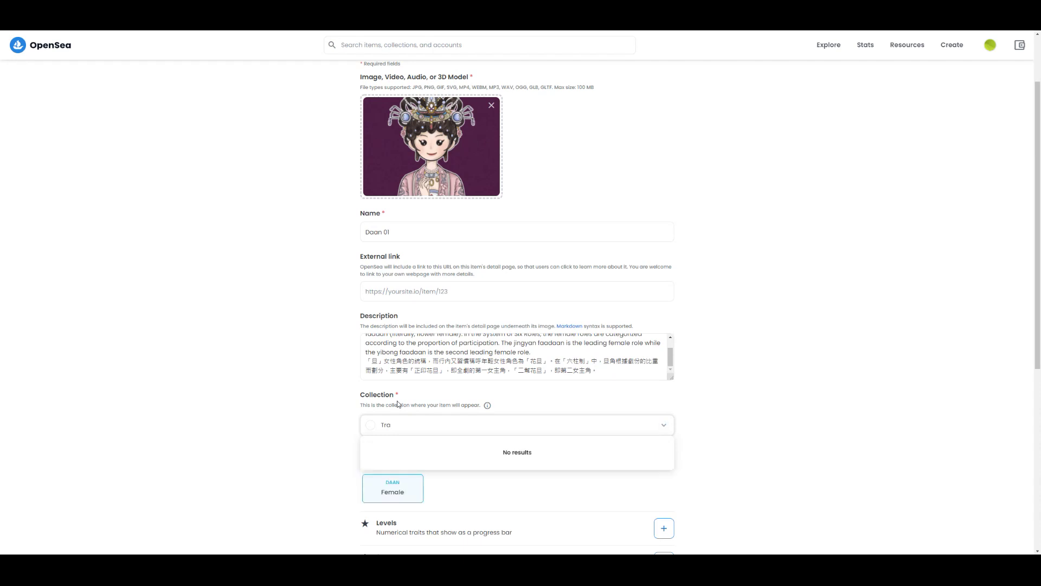
{"action": "key", "text": "BackSpace"}
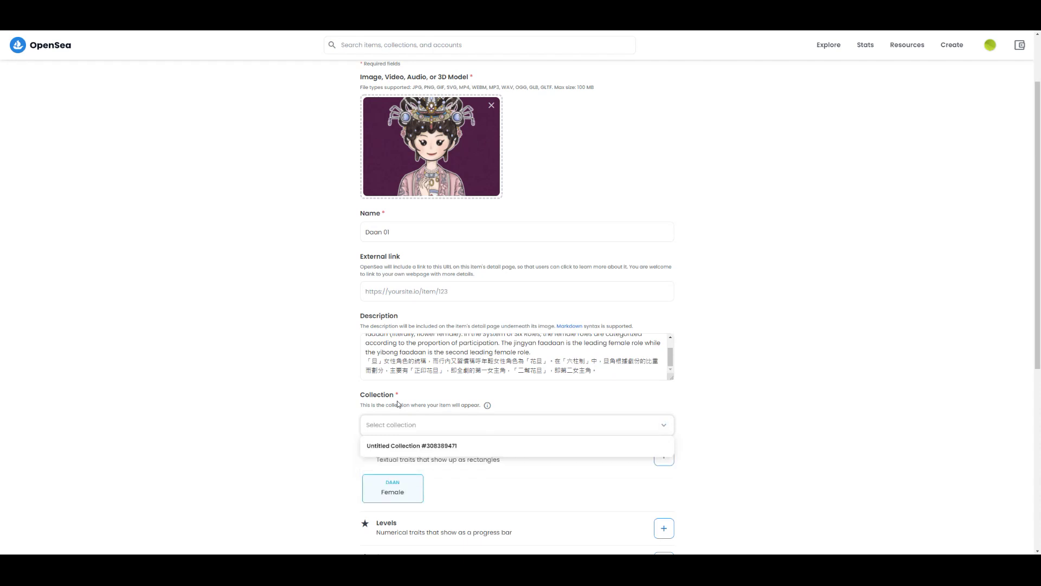
{"action": "mouse_move", "coordinate": [488, 406]}
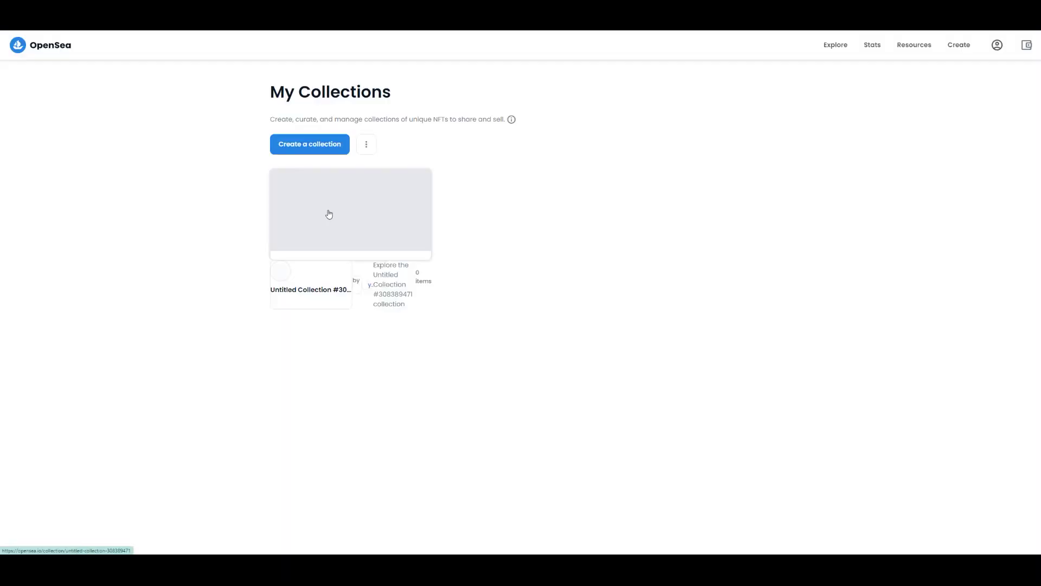
Start a new collection and upload the opera character artwork as both its logo image and featured image
{"action": "left_click", "coordinate": [310, 148]}
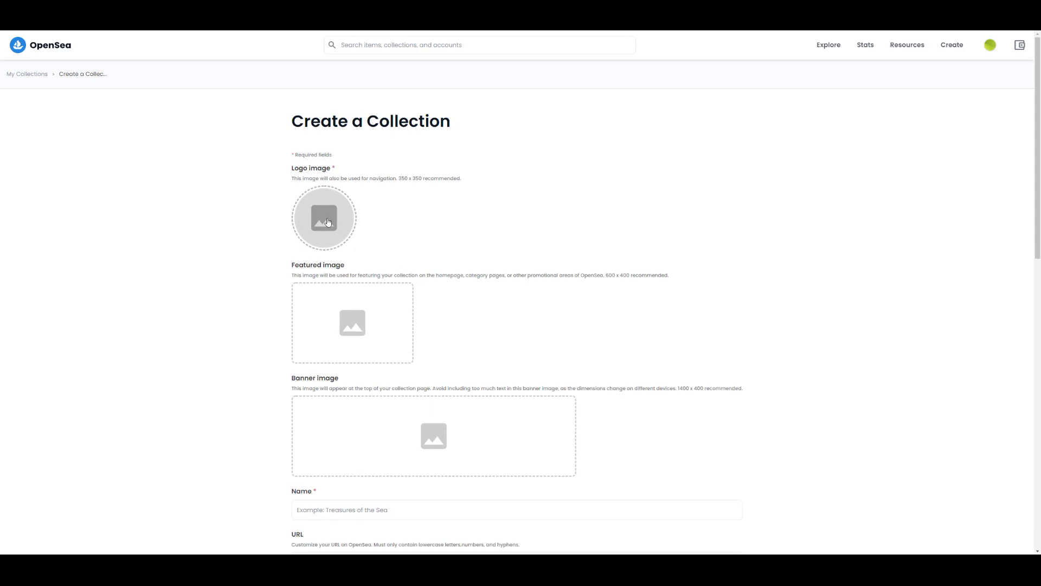
{"action": "left_click", "coordinate": [328, 221]}
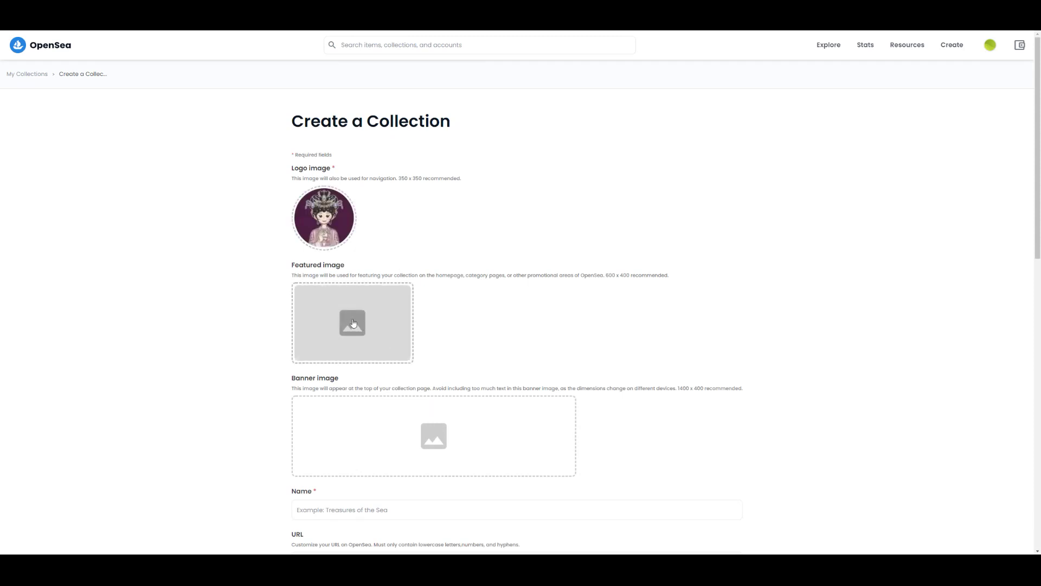
{"action": "left_click", "coordinate": [351, 325]}
{"action": "double_click", "coordinate": [325, 76]}
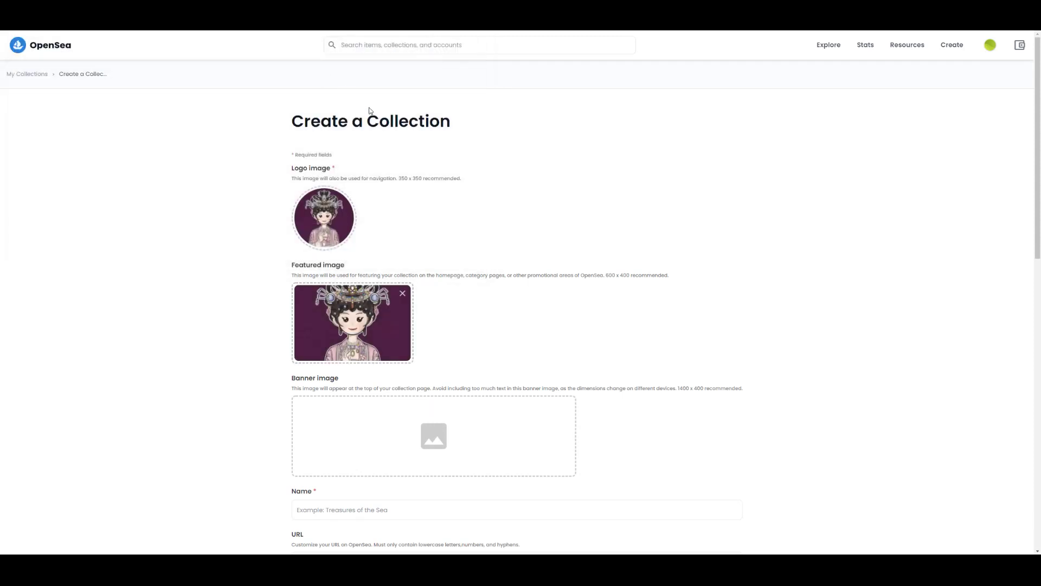
Upload the plain dark blue image as the collection's banner image
{"action": "scroll", "coordinate": [434, 438], "scroll_direction": "down", "scroll_amount": 1}
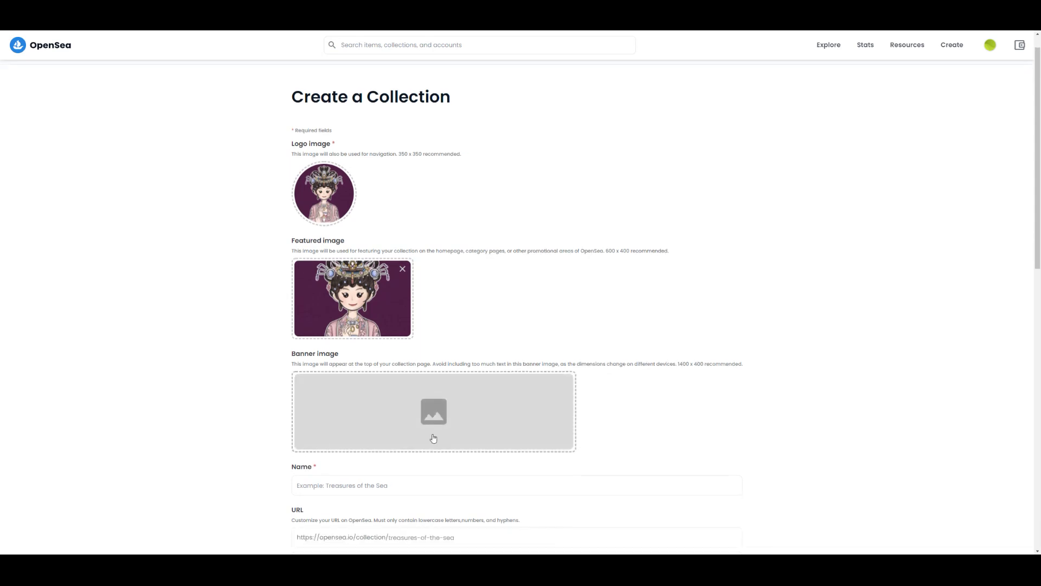
{"action": "scroll", "coordinate": [433, 437], "scroll_direction": "down", "scroll_amount": 2}
{"action": "left_click", "coordinate": [432, 316]}
{"action": "double_click", "coordinate": [325, 76]}
Name the collection "Traditional Cantonese Opera NFT"
{"action": "scroll", "coordinate": [411, 291], "scroll_direction": "down", "scroll_amount": 2}
{"action": "left_click", "coordinate": [398, 266]}
{"action": "type", "text": "Traditional Cantonese Opera NFT"}
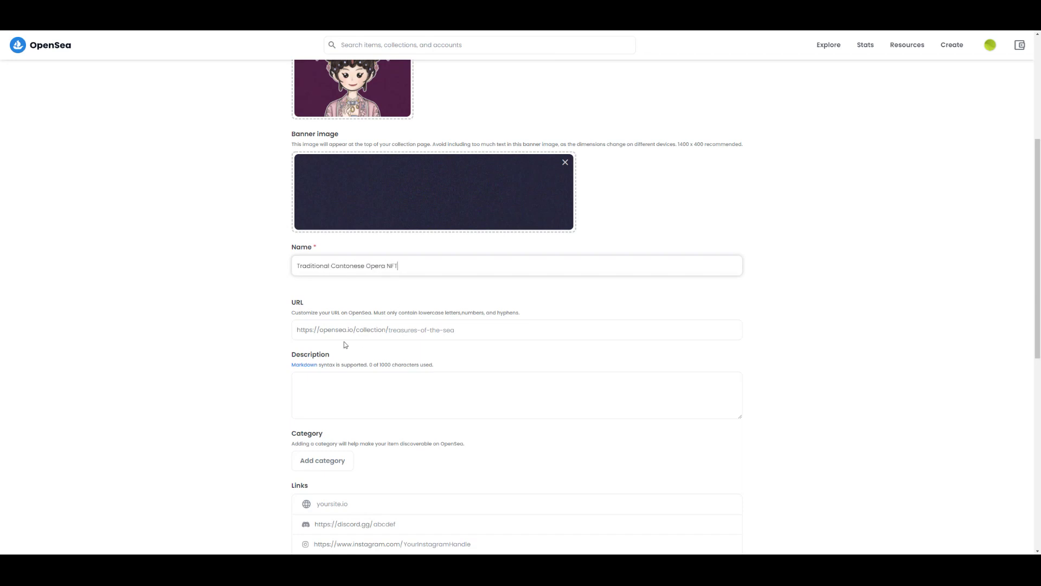
Enter the collection description "A Traditional Cantonese Opera characters NFT colection"
{"action": "left_click", "coordinate": [328, 390]}
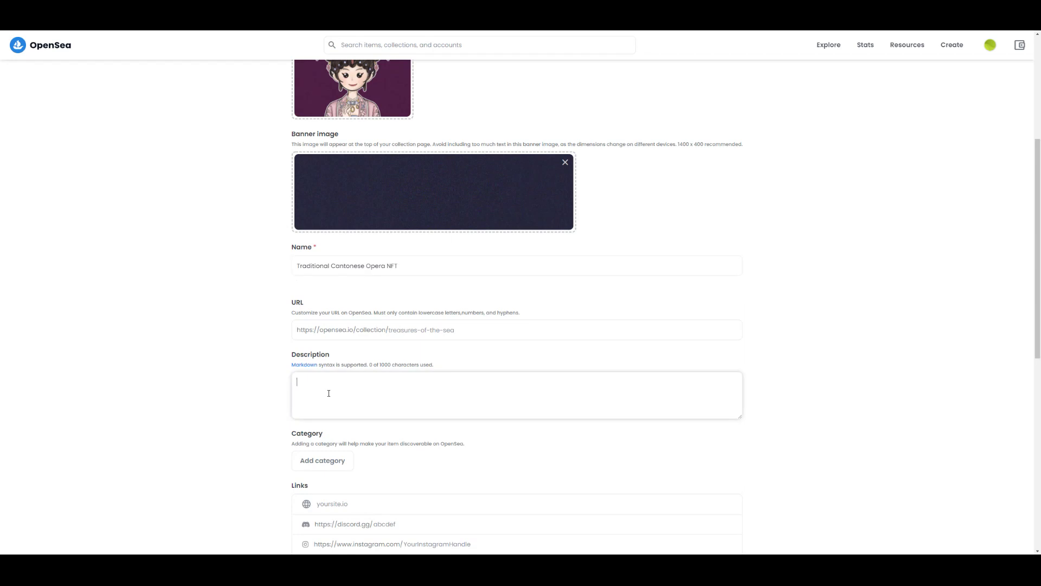
{"action": "scroll", "coordinate": [327, 390], "scroll_direction": "down", "scroll_amount": 2}
{"action": "type", "text": "A Traditional Cantonese Opera characters NFT cole"}
{"action": "key", "text": "BackSpace"}
{"action": "type", "text": "lec"}
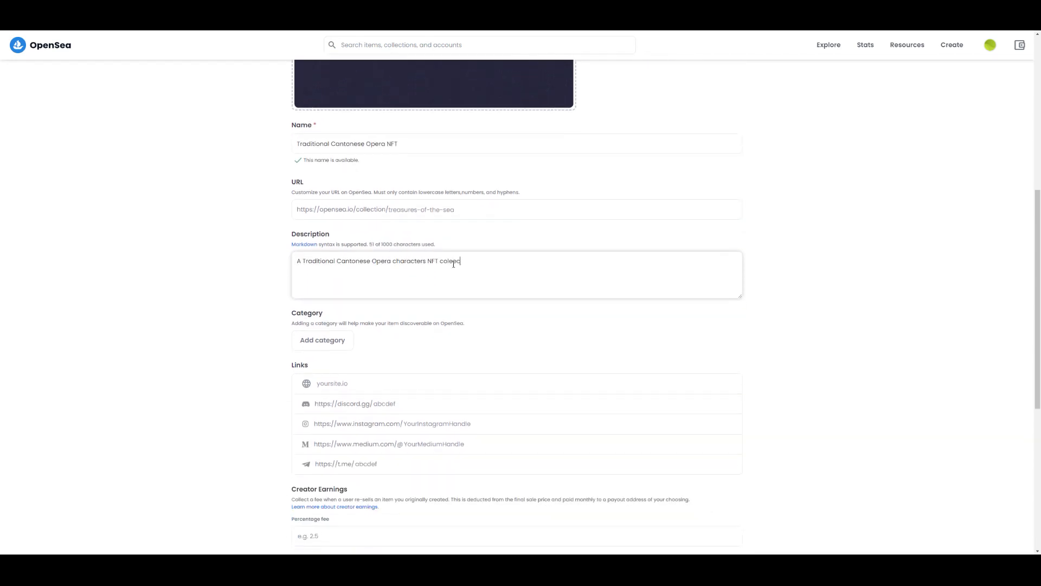
{"action": "key", "text": "BackSpace"}
{"action": "type", "text": "tion"}
Assign the Collectibles category to the collection
{"action": "scroll", "coordinate": [407, 323], "scroll_direction": "down", "scroll_amount": 1}
{"action": "left_click", "coordinate": [334, 299]}
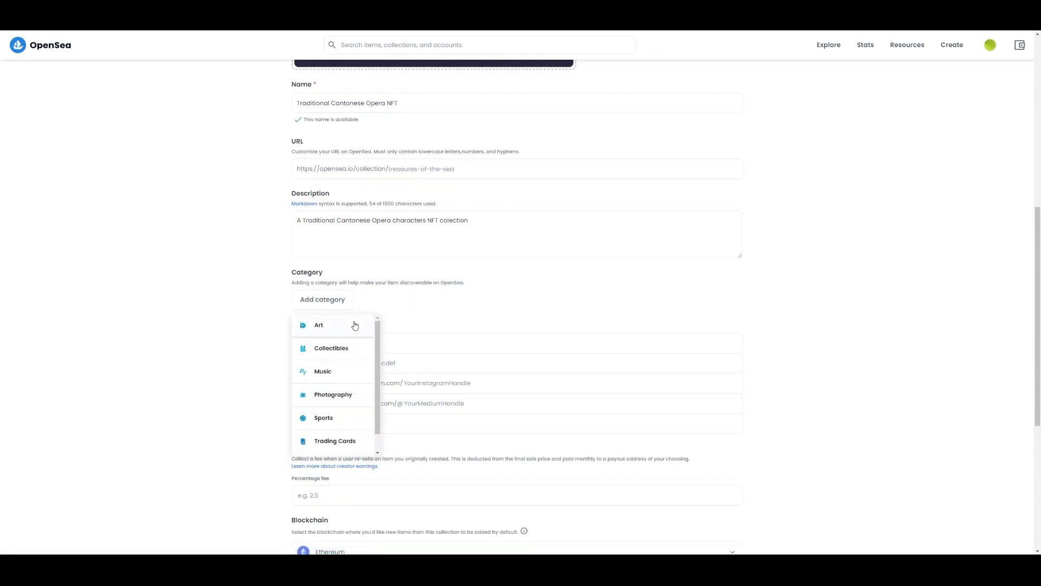
{"action": "left_click", "coordinate": [349, 346]}
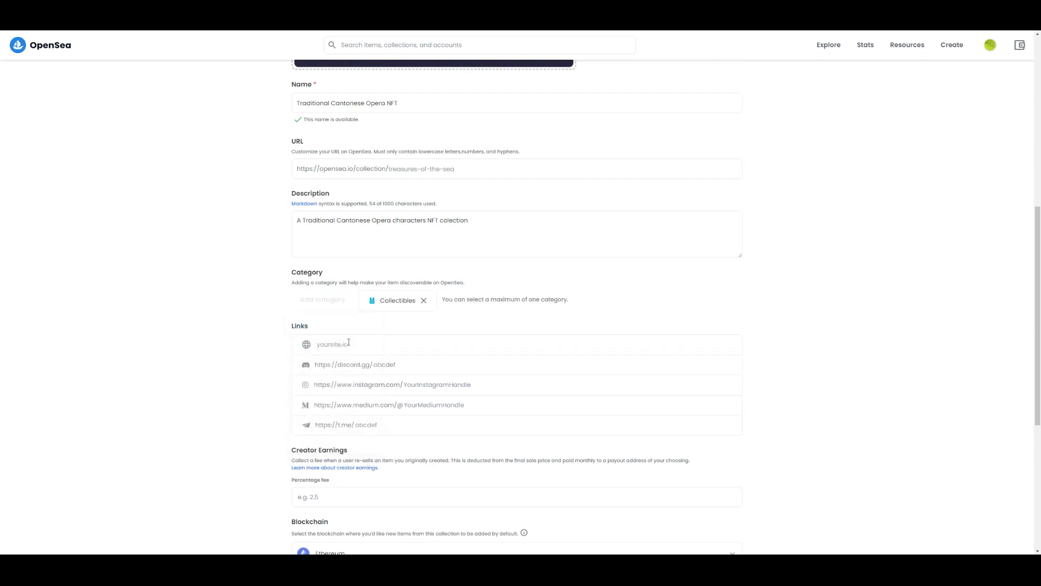
{"action": "scroll", "coordinate": [349, 347], "scroll_direction": "down", "scroll_amount": 2}
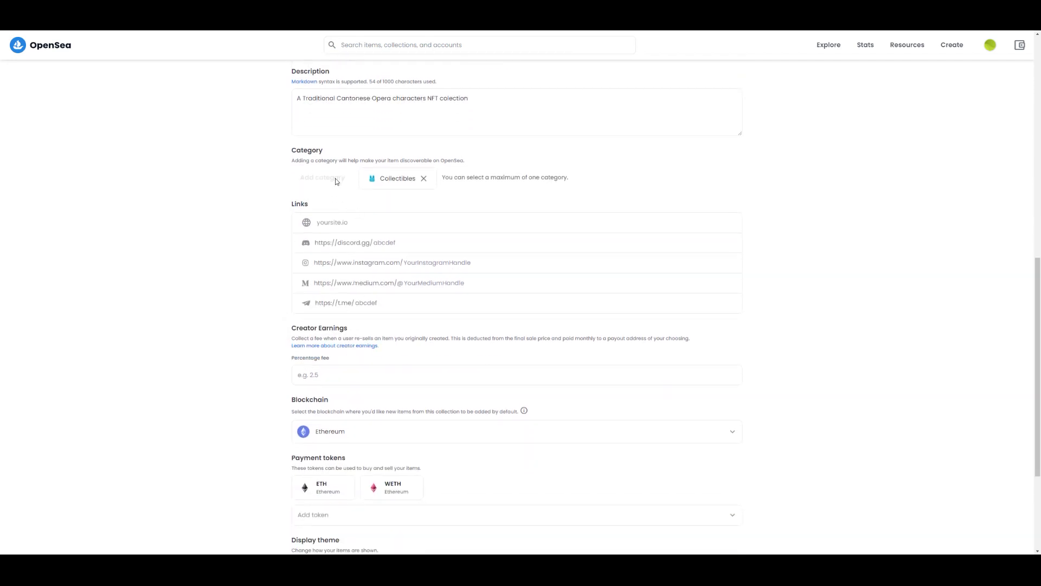
{"action": "left_click", "coordinate": [386, 302]}
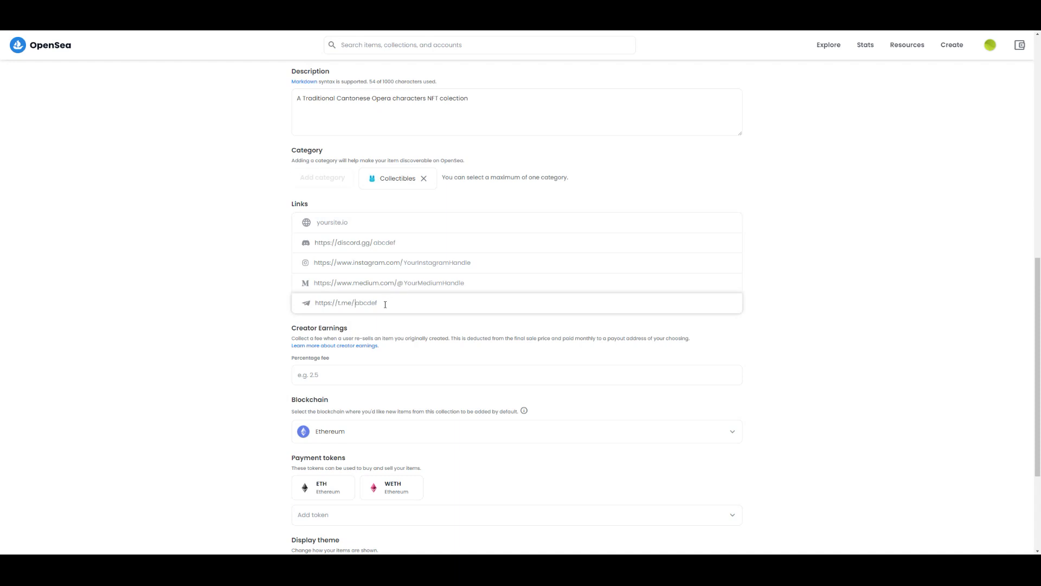
{"action": "left_click", "coordinate": [382, 224]}
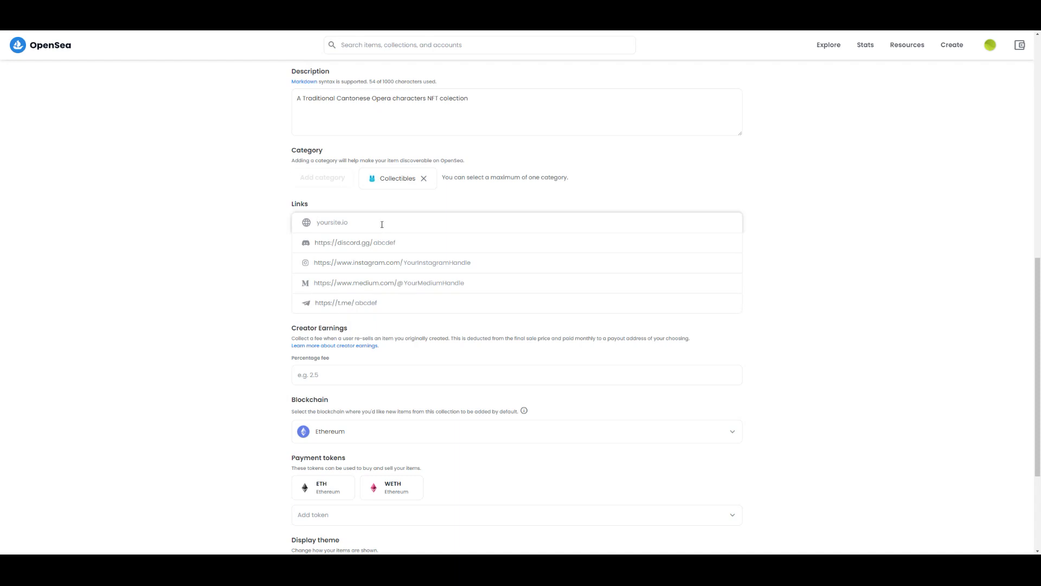
{"action": "right_click", "coordinate": [387, 217]}
{"action": "left_click", "coordinate": [423, 284]}
Set the creator earnings percentage fee to 10
{"action": "scroll", "coordinate": [411, 277], "scroll_direction": "down", "scroll_amount": 2}
{"action": "left_click", "coordinate": [378, 253]}
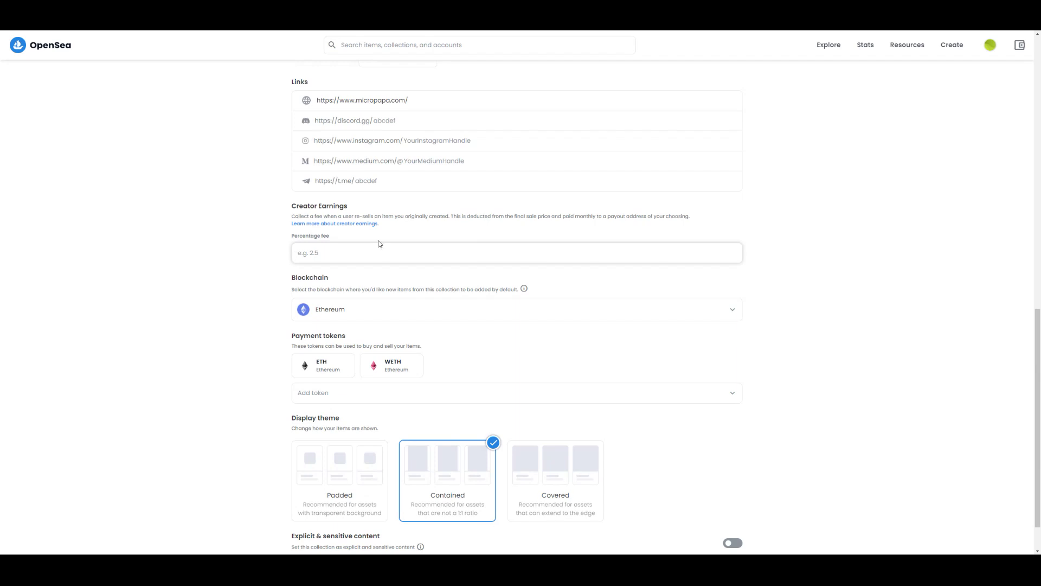
{"action": "type", "text": "10"}
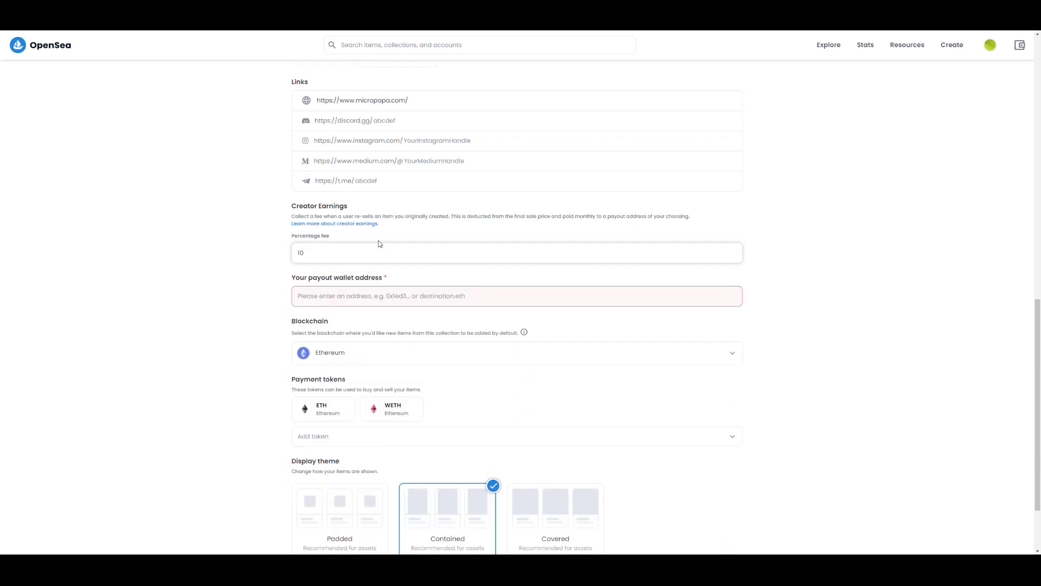
Copy the account address from the MetaMask wallet and paste it as the payout wallet address
{"action": "left_click", "coordinate": [392, 298]}
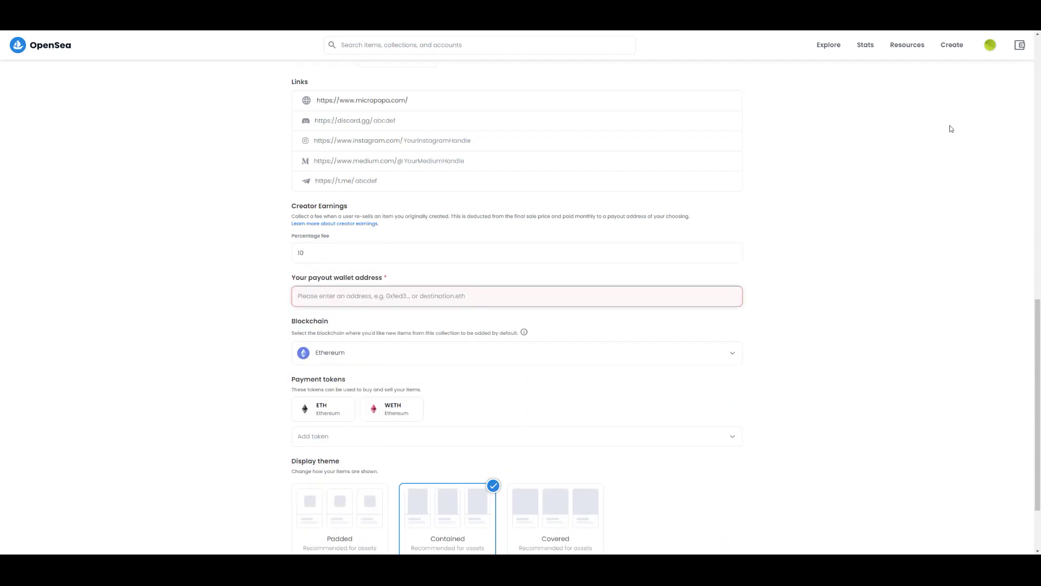
{"action": "scroll", "coordinate": [949, 128], "scroll_direction": "down", "scroll_amount": 1}
{"action": "left_click", "coordinate": [971, 22]}
{"action": "left_click", "coordinate": [924, 64]}
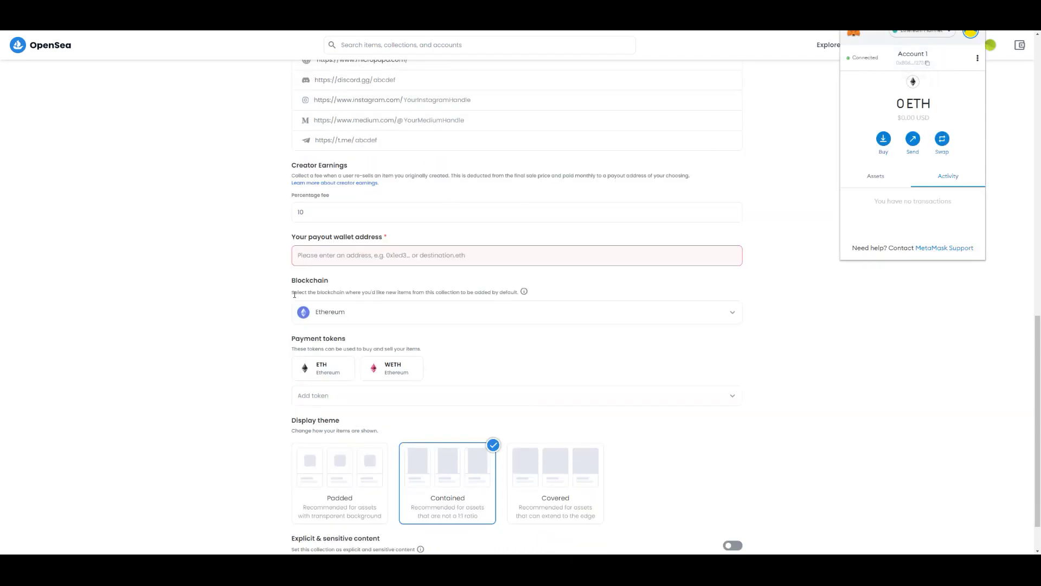
{"action": "left_click", "coordinate": [375, 256]}
{"action": "right_click", "coordinate": [374, 256]}
{"action": "left_click", "coordinate": [396, 325]}
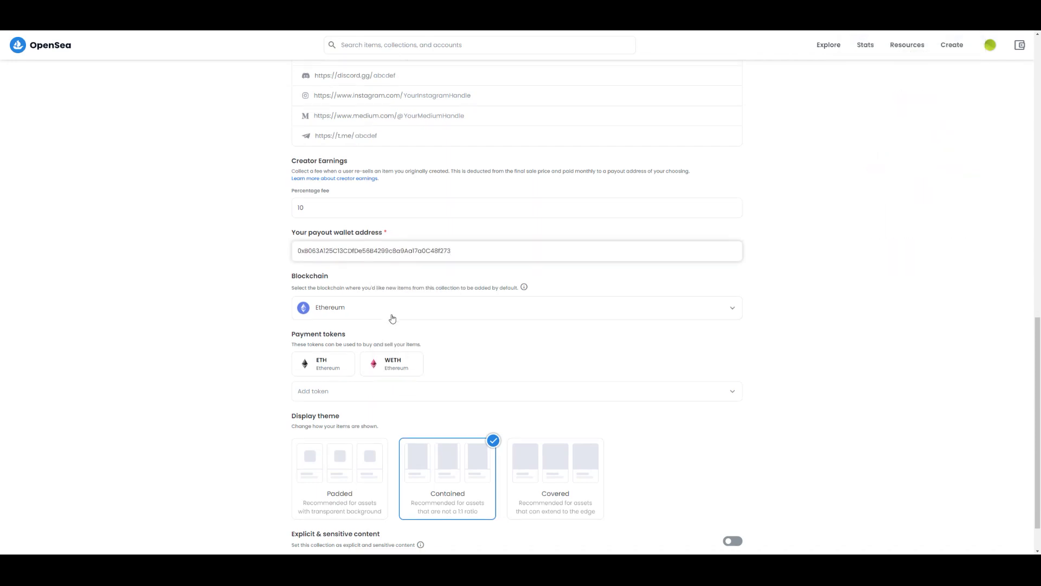
Set the collection's blockchain to Polygon, keep the default payment token and display theme, and create the collection
{"action": "scroll", "coordinate": [392, 318], "scroll_direction": "down", "scroll_amount": 2}
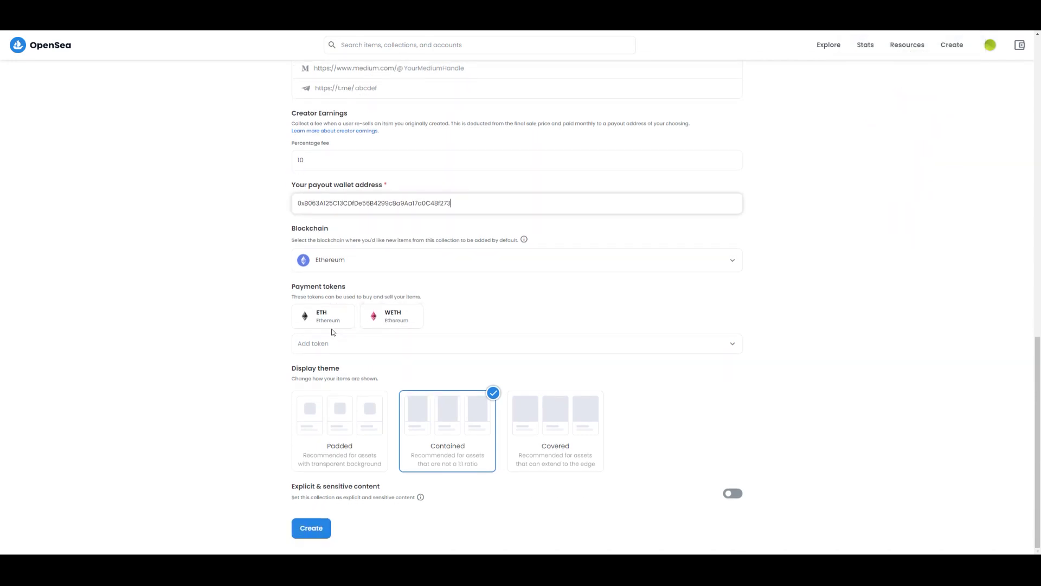
{"action": "left_click", "coordinate": [378, 268]}
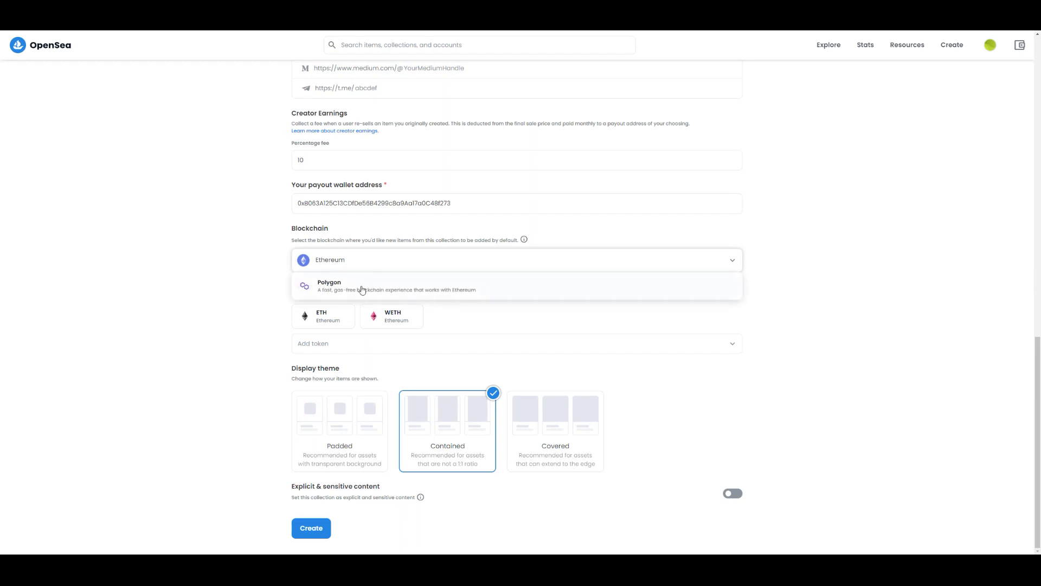
{"action": "left_click", "coordinate": [362, 287]}
{"action": "left_click", "coordinate": [335, 346]}
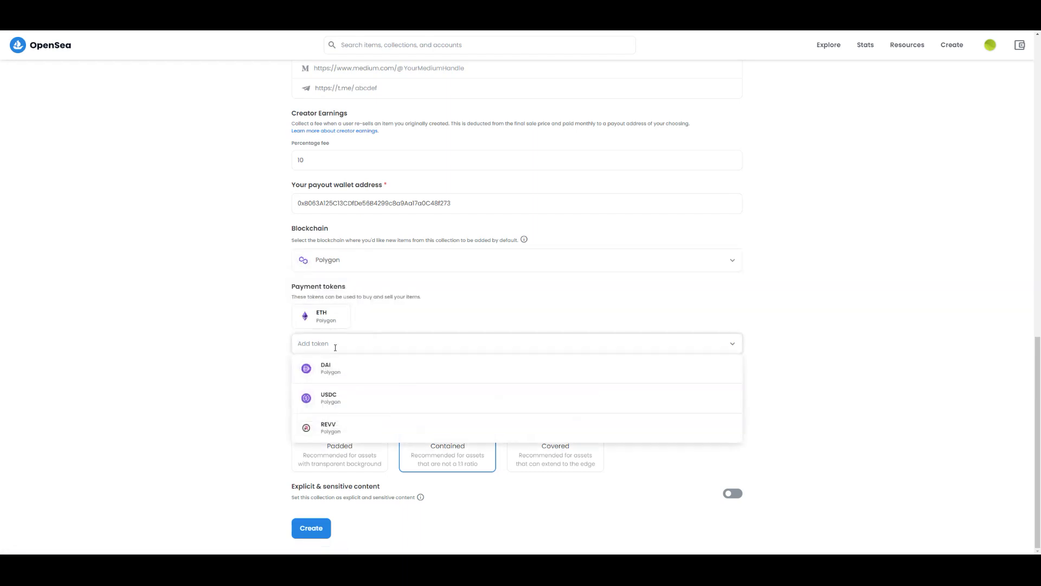
{"action": "left_click", "coordinate": [834, 374]}
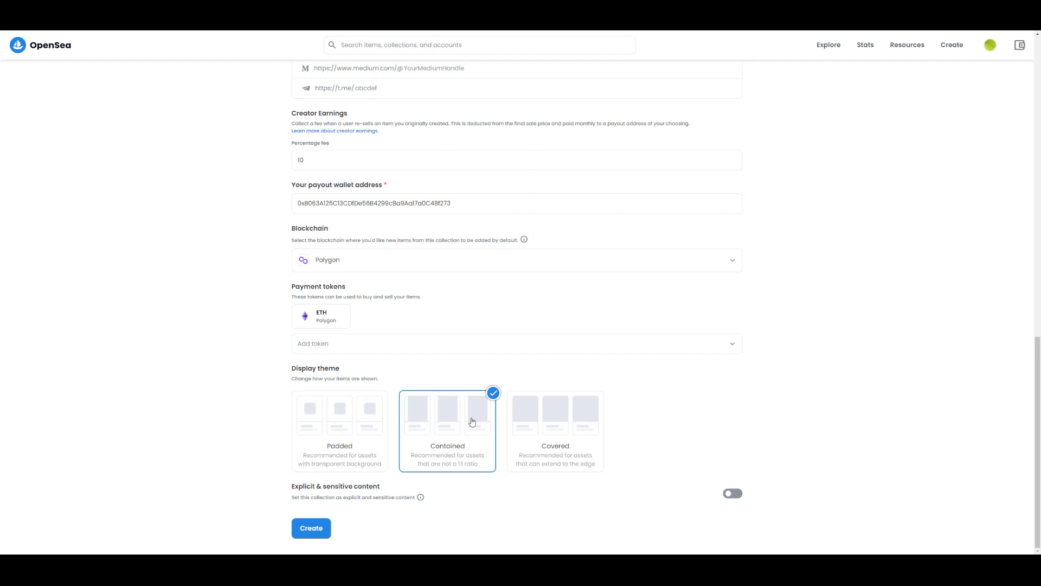
{"action": "left_click", "coordinate": [312, 531]}
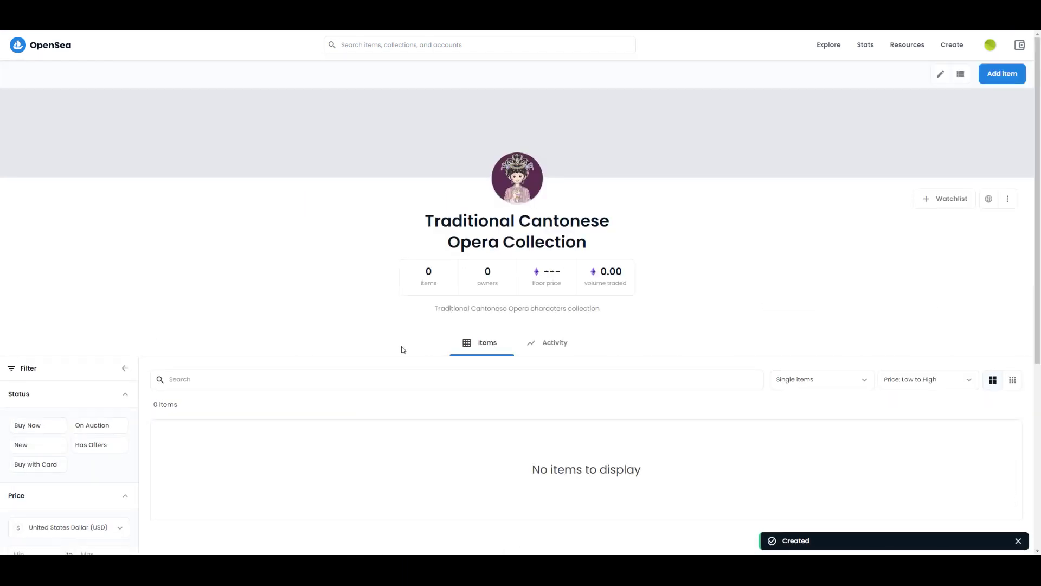
{"action": "scroll", "coordinate": [400, 349], "scroll_direction": "down", "scroll_amount": 2}
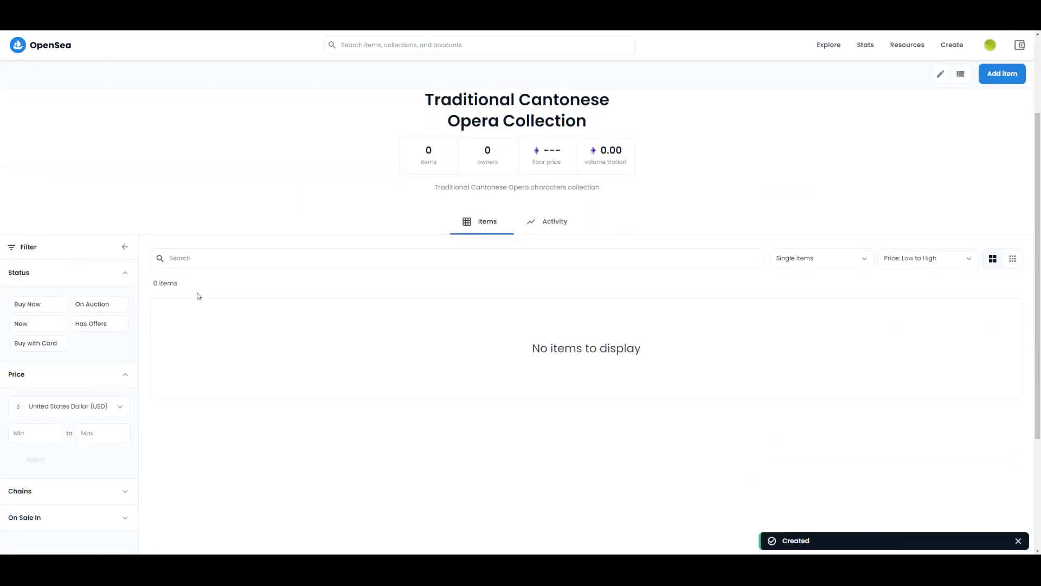
Edit the Daan 01 item to assign it to the Traditional Cantonese Opera Collection and submit the changes
{"action": "scroll", "coordinate": [477, 228], "scroll_direction": "up", "scroll_amount": 2}
{"action": "left_click", "coordinate": [46, 494]}
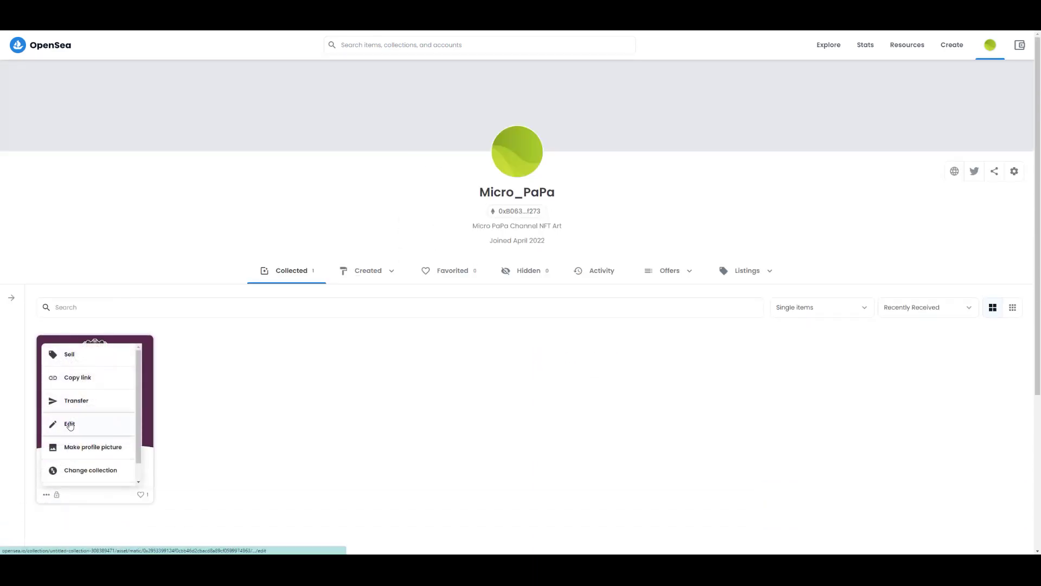
{"action": "left_click", "coordinate": [70, 424]}
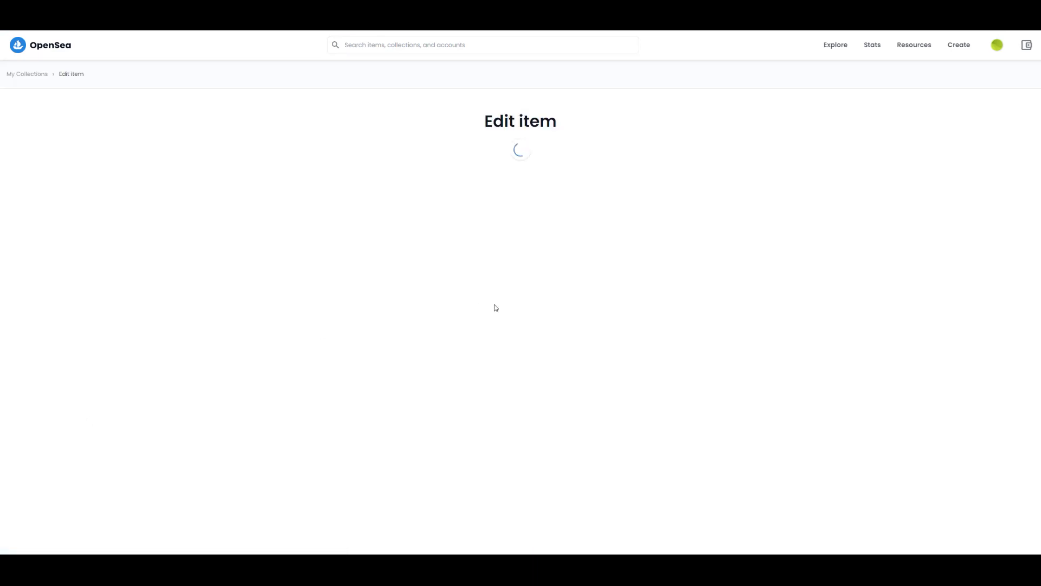
{"action": "scroll", "coordinate": [452, 367], "scroll_direction": "down", "scroll_amount": 4}
{"action": "scroll", "coordinate": [451, 371], "scroll_direction": "up", "scroll_amount": 1}
{"action": "left_click", "coordinate": [411, 352]}
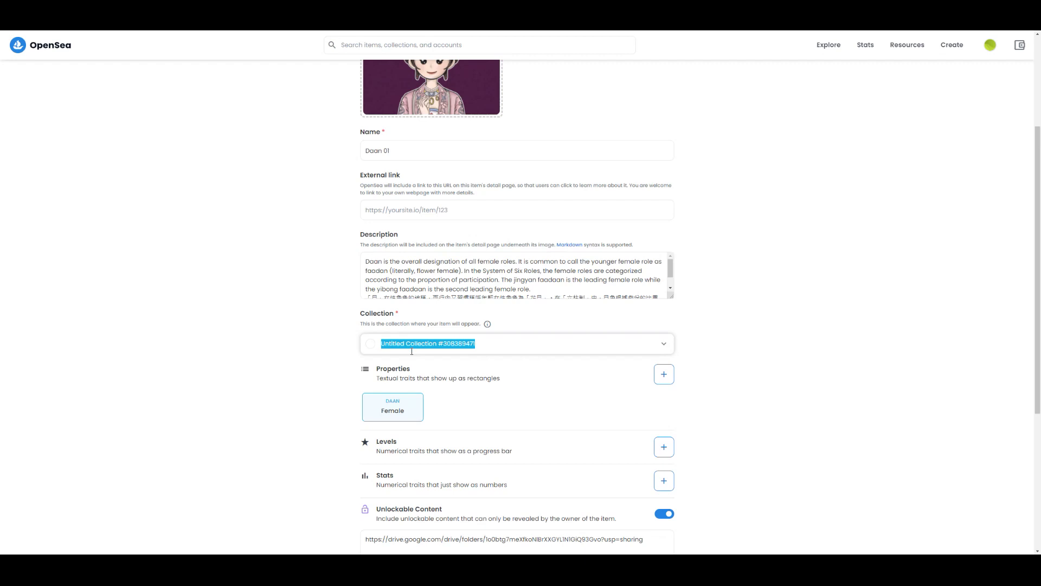
{"action": "left_click", "coordinate": [411, 366]}
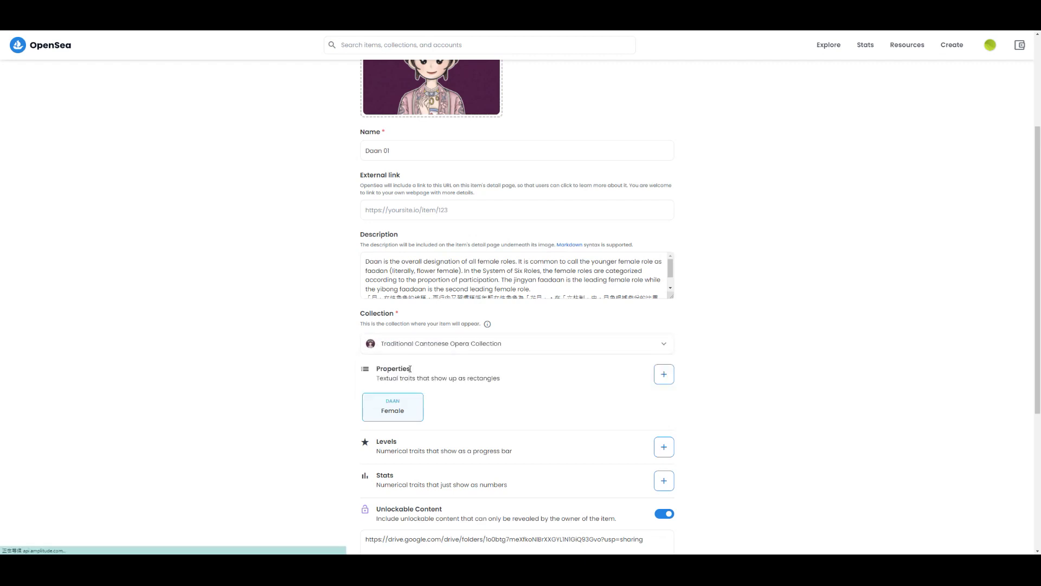
{"action": "scroll", "coordinate": [411, 373], "scroll_direction": "down", "scroll_amount": 3}
{"action": "scroll", "coordinate": [411, 374], "scroll_direction": "down", "scroll_amount": 2}
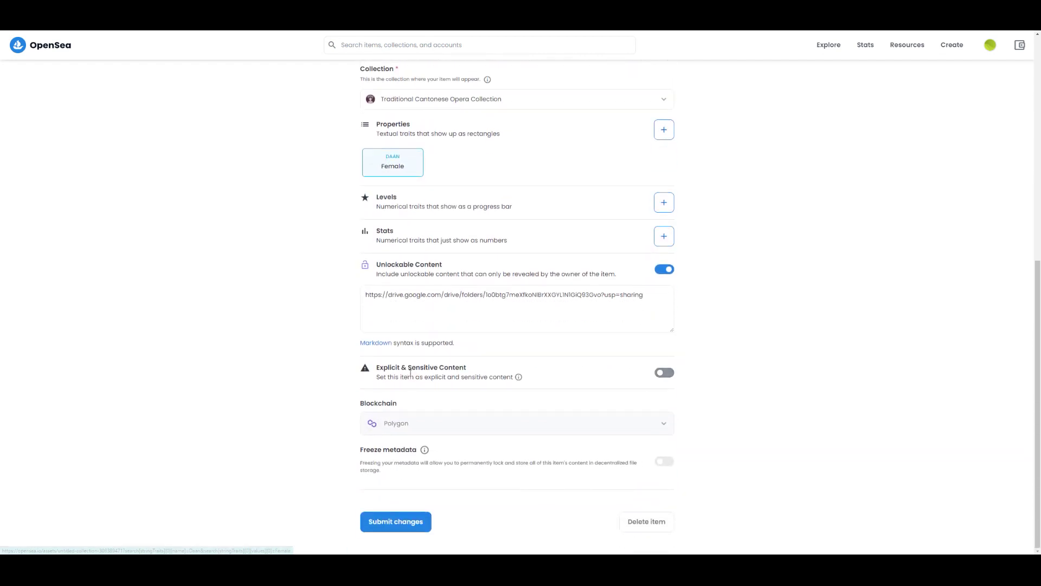
{"action": "left_click", "coordinate": [396, 521]}
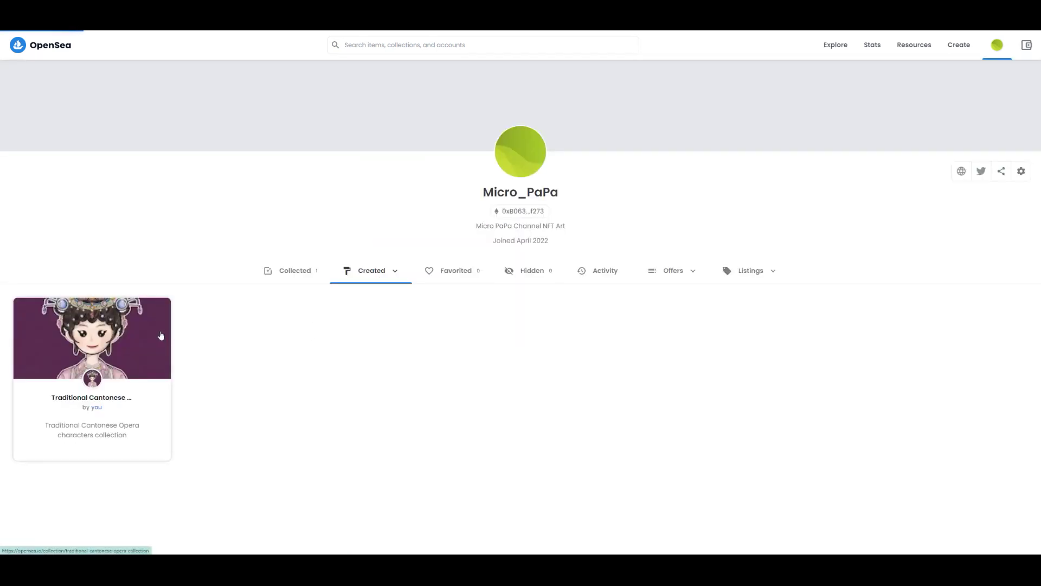
Open Daan 01 from the Traditional Cantonese Opera Collection and review its item page
{"action": "left_click", "coordinate": [162, 334]}
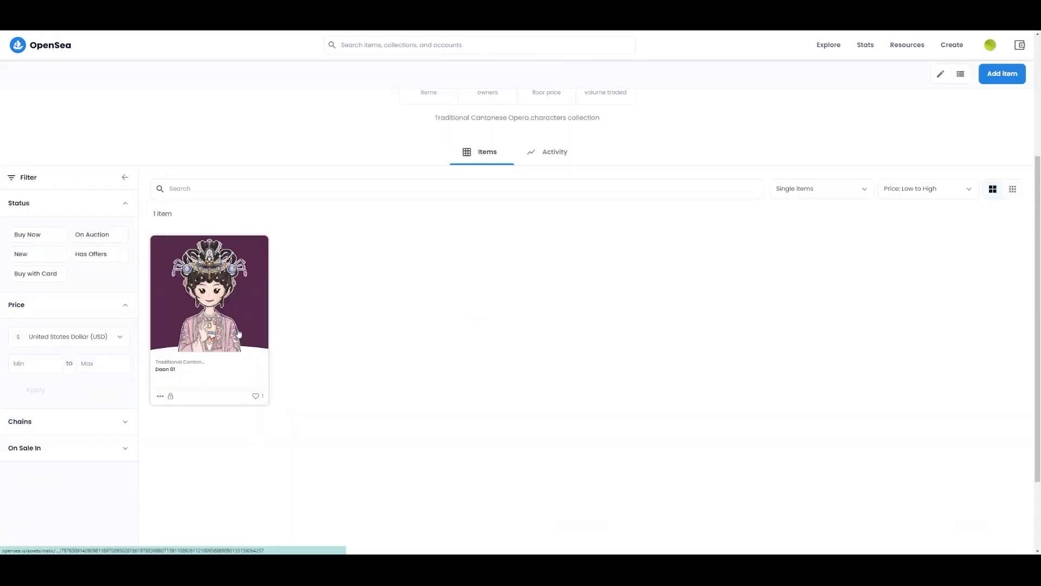
{"action": "left_click", "coordinate": [238, 317]}
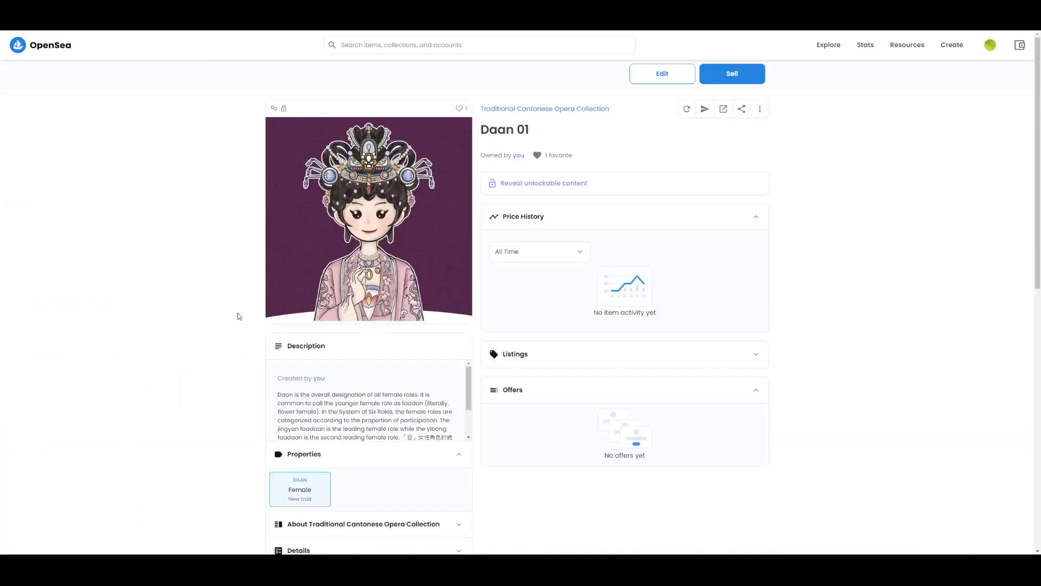
{"action": "scroll", "coordinate": [236, 349], "scroll_direction": "down", "scroll_amount": 6}
{"action": "scroll", "coordinate": [237, 362], "scroll_direction": "up", "scroll_amount": 3}
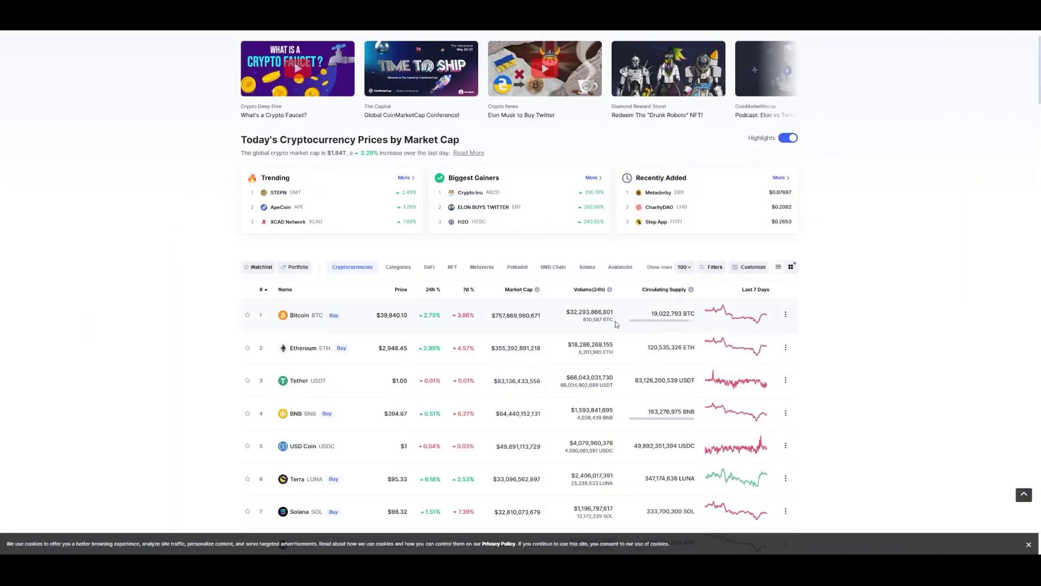
Search CoinMarketCap for Polygon and add its MATIC token to the MetaMask wallet
{"action": "scroll", "coordinate": [616, 324], "scroll_direction": "up", "scroll_amount": 2}
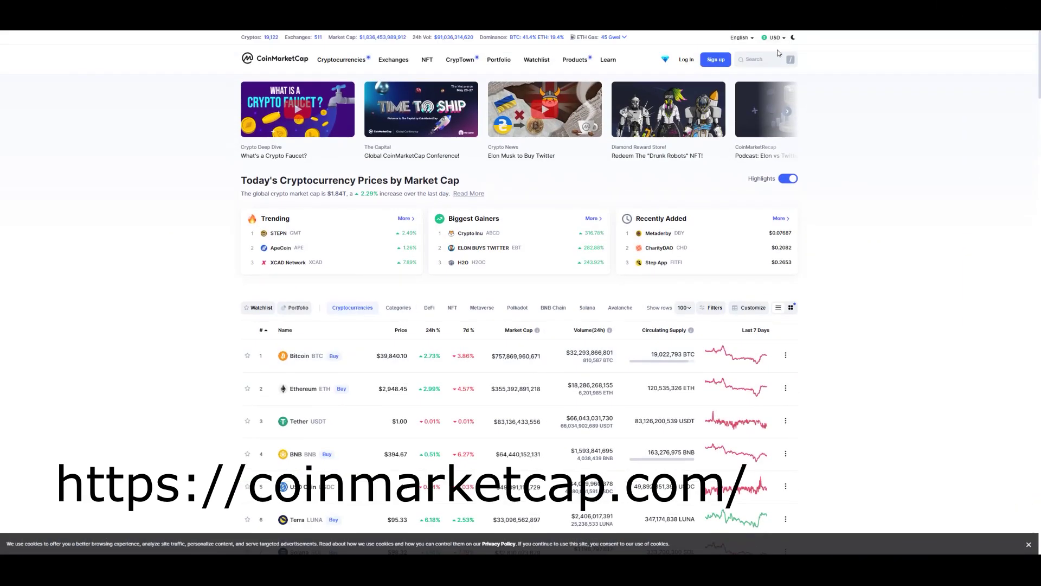
{"action": "left_click", "coordinate": [762, 60]}
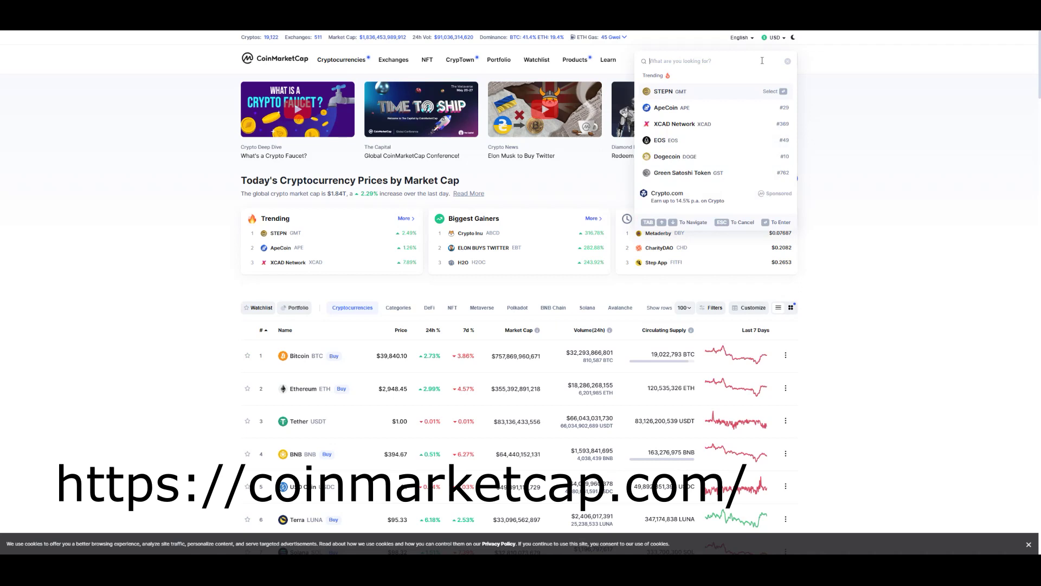
{"action": "type", "text": "Poly"}
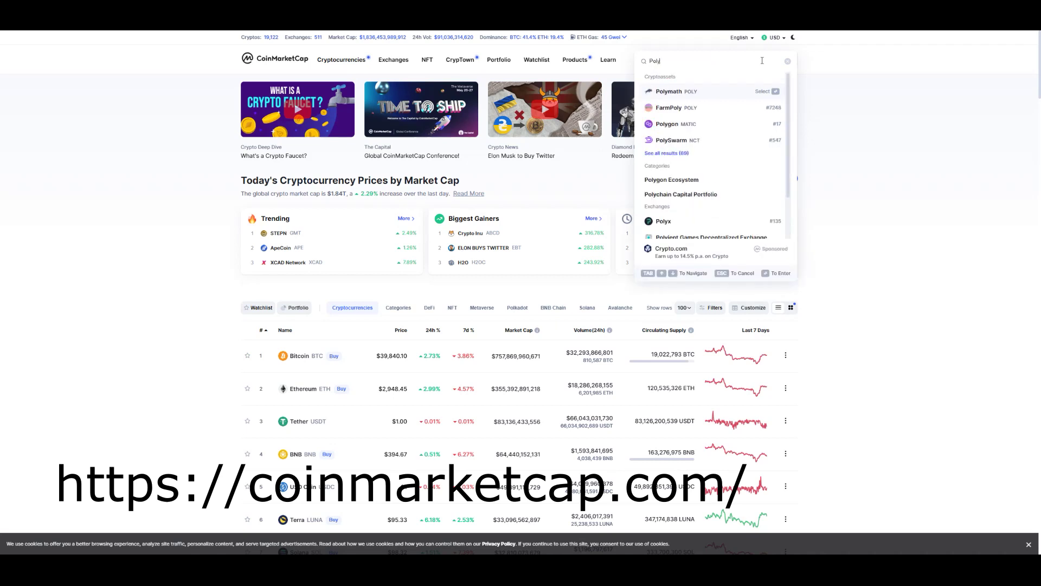
{"action": "left_click", "coordinate": [669, 125]}
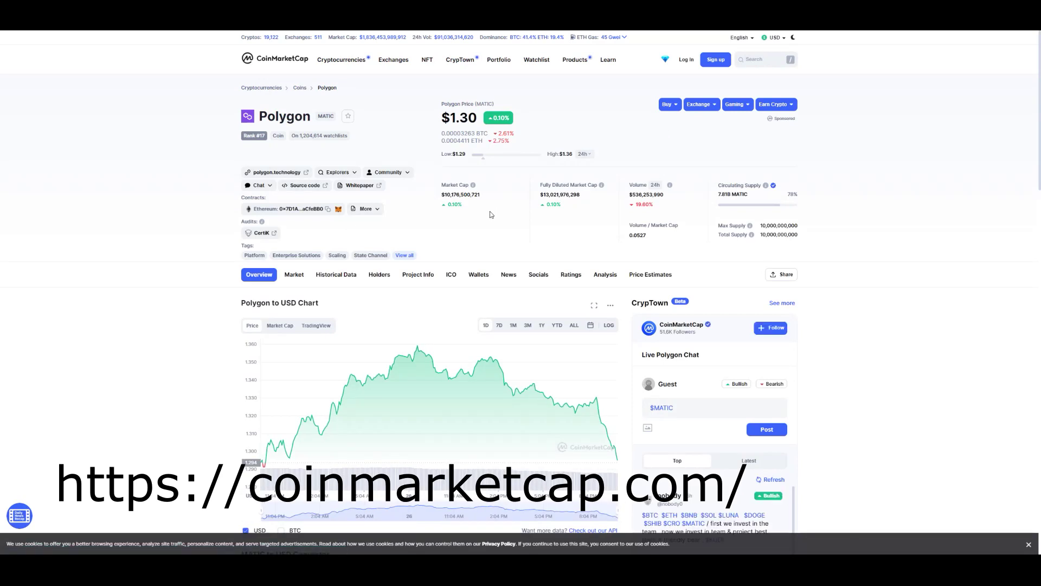
{"action": "left_click", "coordinate": [338, 209]}
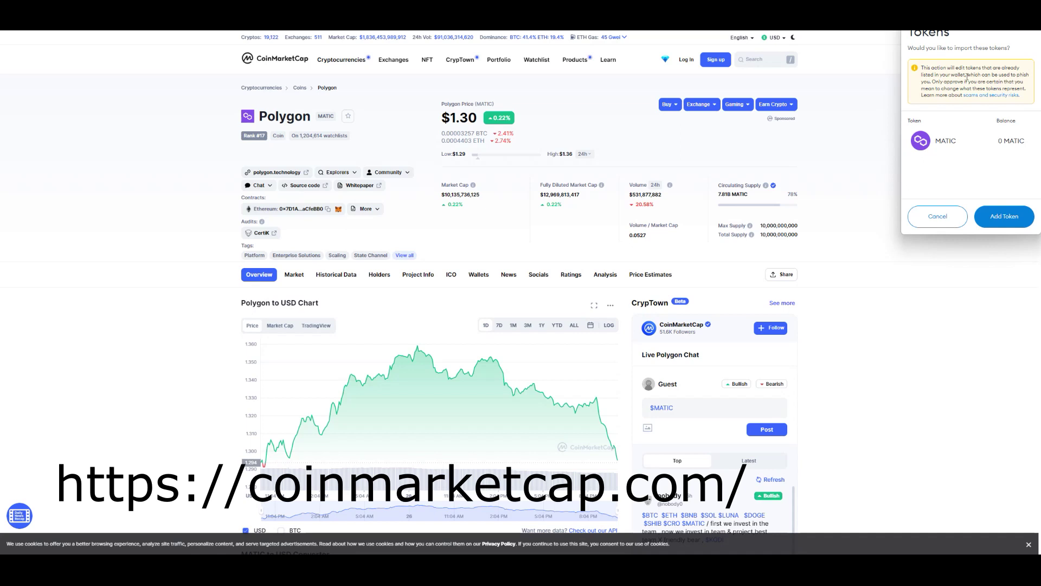
{"action": "left_click", "coordinate": [1000, 217]}
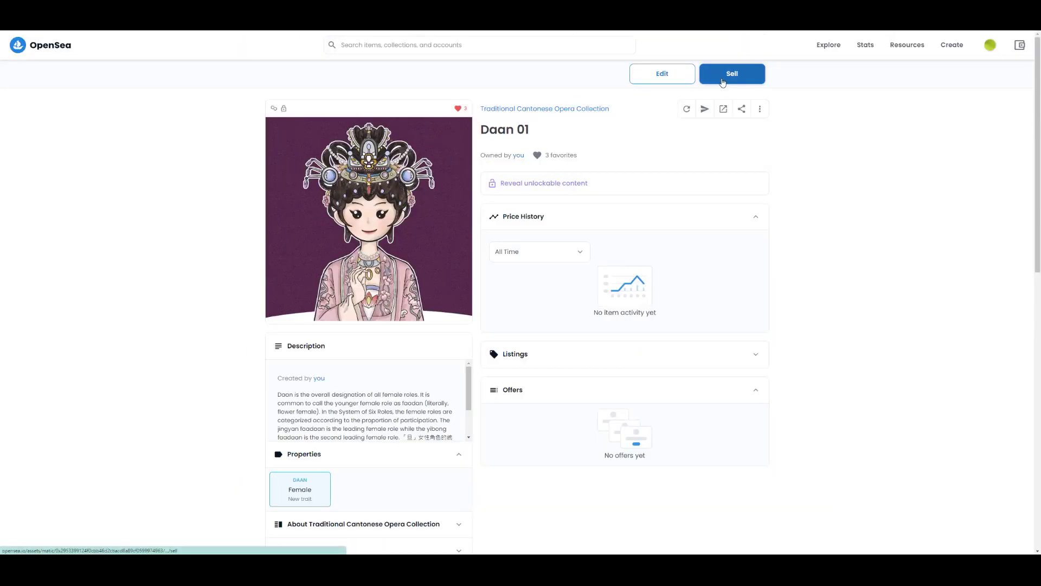
Start a sale listing for Daan 01 on OpenSea with a price of 0.1 ETH
{"action": "left_click", "coordinate": [723, 83]}
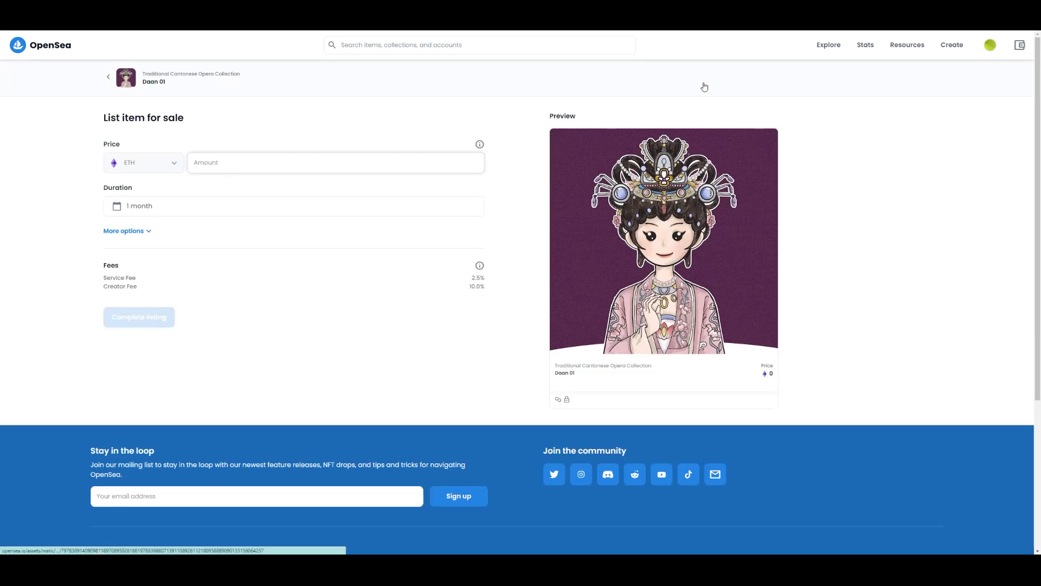
{"action": "left_click", "coordinate": [217, 194]}
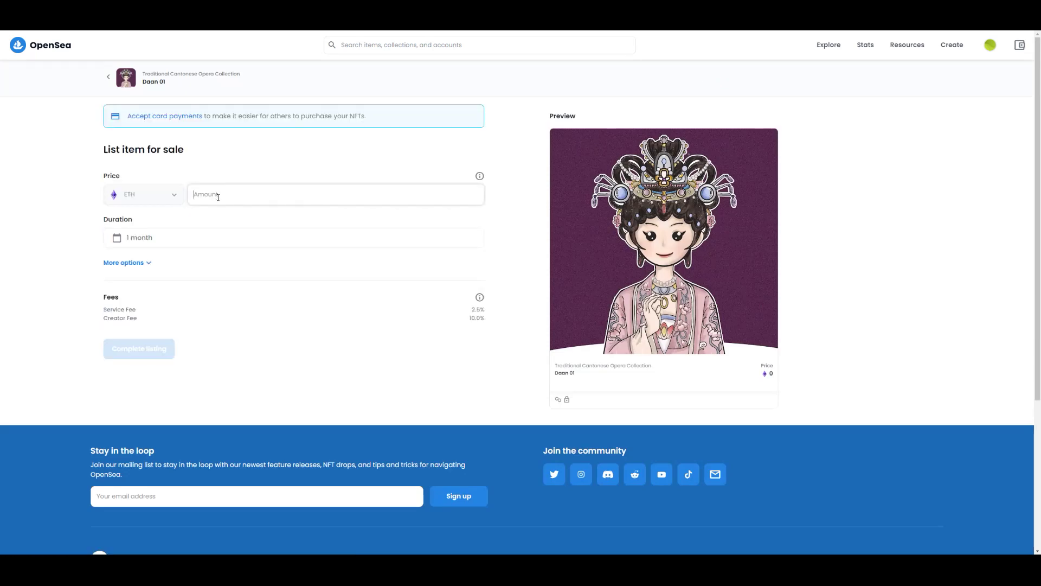
{"action": "type", "text": "0.1"}
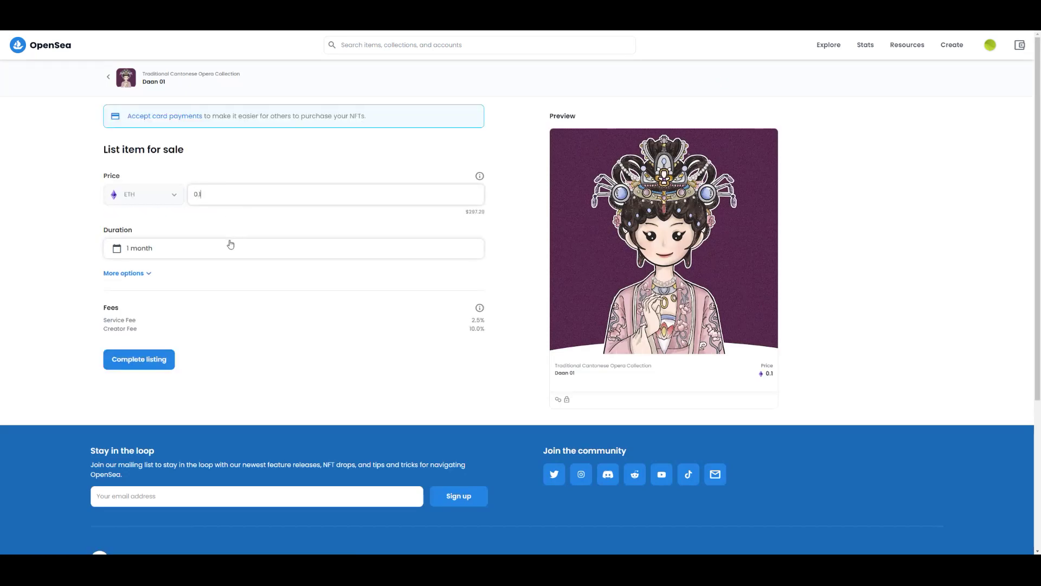
Try to unlock the selling functionality for the Daan 01 listing with a wallet signature, and close the listing dialog
{"action": "left_click", "coordinate": [155, 367]}
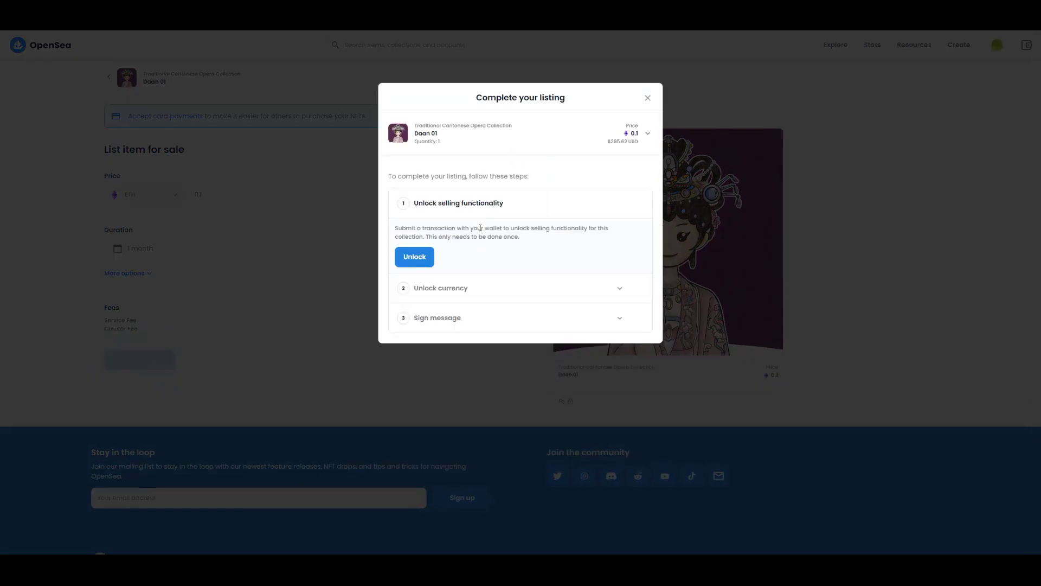
{"action": "left_click", "coordinate": [423, 259]}
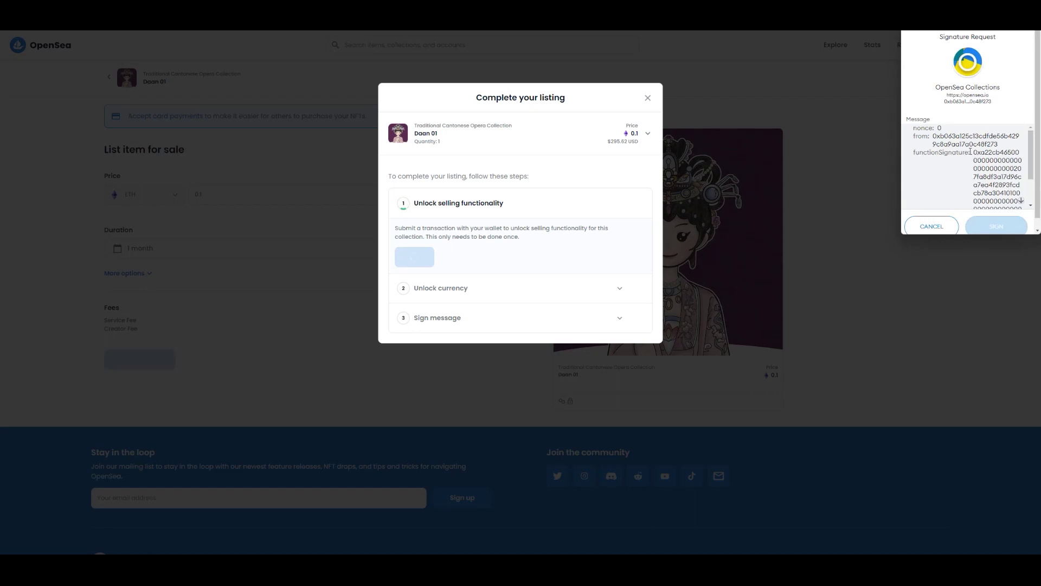
{"action": "scroll", "coordinate": [1028, 152], "scroll_direction": "down", "scroll_amount": 5}
{"action": "left_click", "coordinate": [997, 223]}
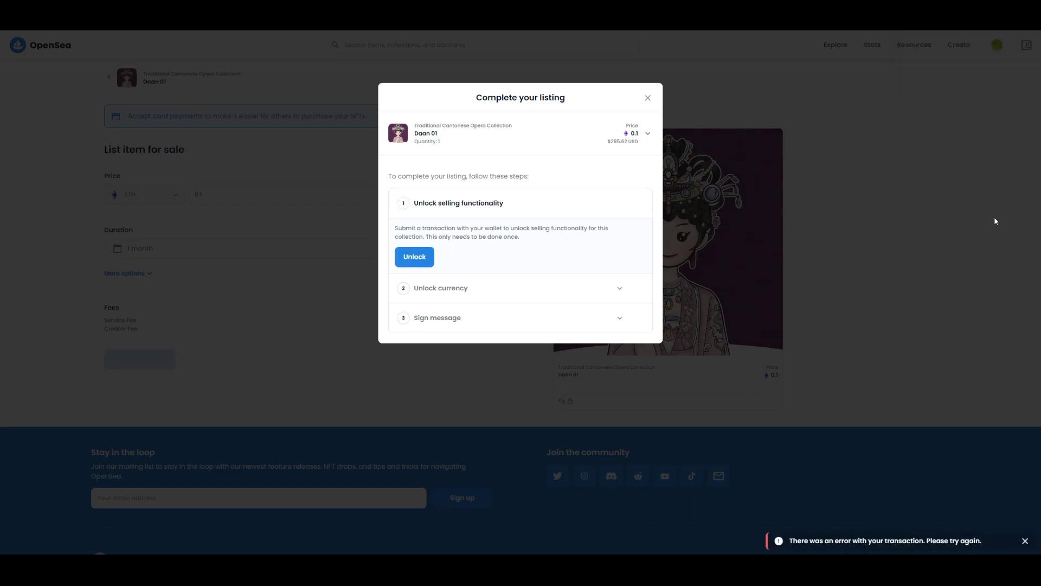
{"action": "left_click", "coordinate": [647, 98]}
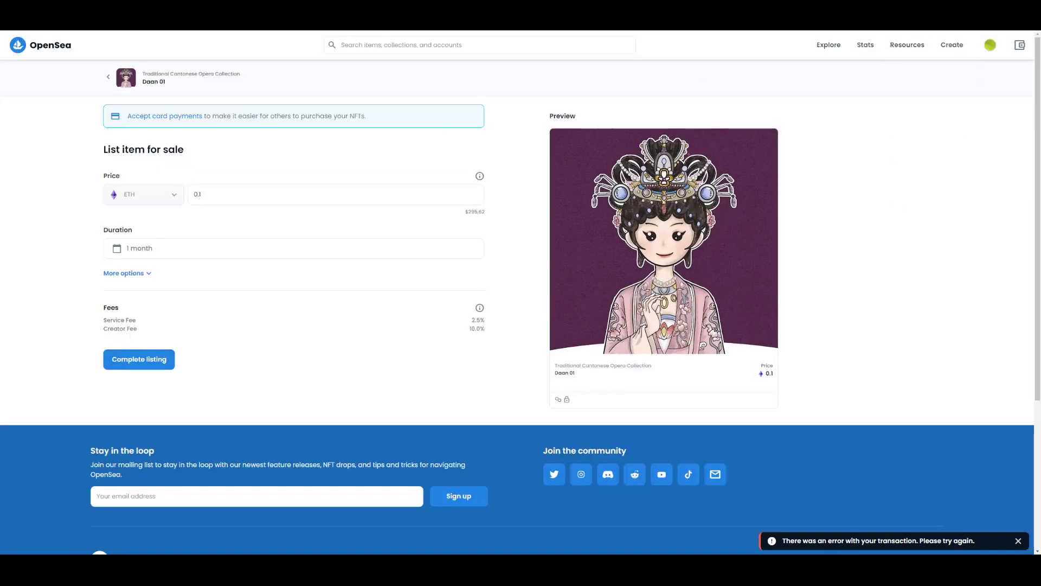
Check the assets and activity of the account in the MetaMask wallet
{"action": "left_click", "coordinate": [967, 24]}
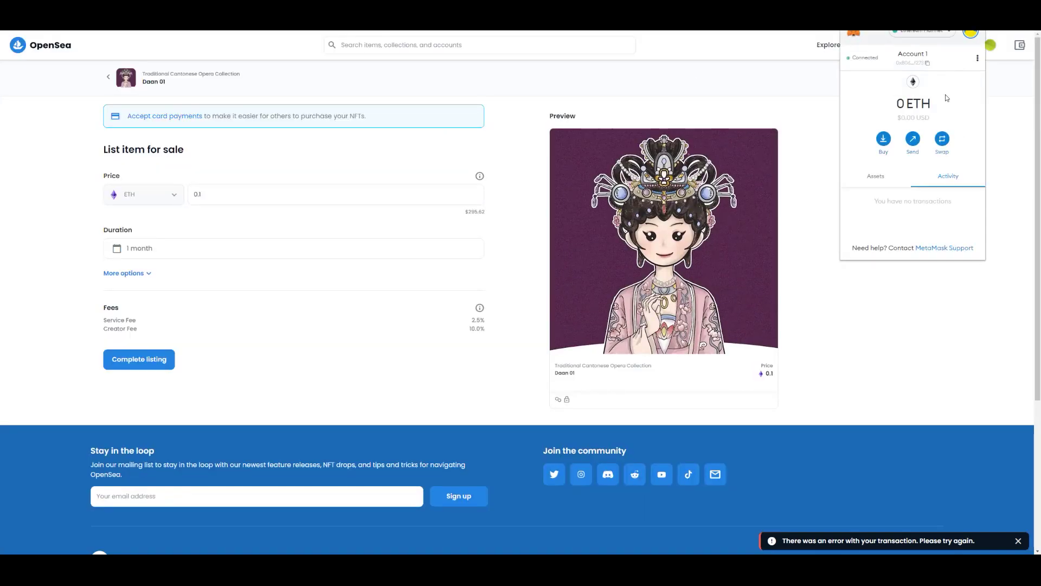
{"action": "left_click", "coordinate": [880, 179]}
{"action": "left_click", "coordinate": [941, 179]}
{"action": "left_click", "coordinate": [895, 182]}
{"action": "scroll", "coordinate": [889, 221], "scroll_direction": "down", "scroll_amount": 1}
{"action": "left_click", "coordinate": [888, 198]}
Resume completing the Daan 01 listing and sign the OpenSea Collections request to unlock the selling functionality
{"action": "left_click", "coordinate": [152, 362]}
{"action": "left_click", "coordinate": [153, 361]}
{"action": "left_click", "coordinate": [433, 265]}
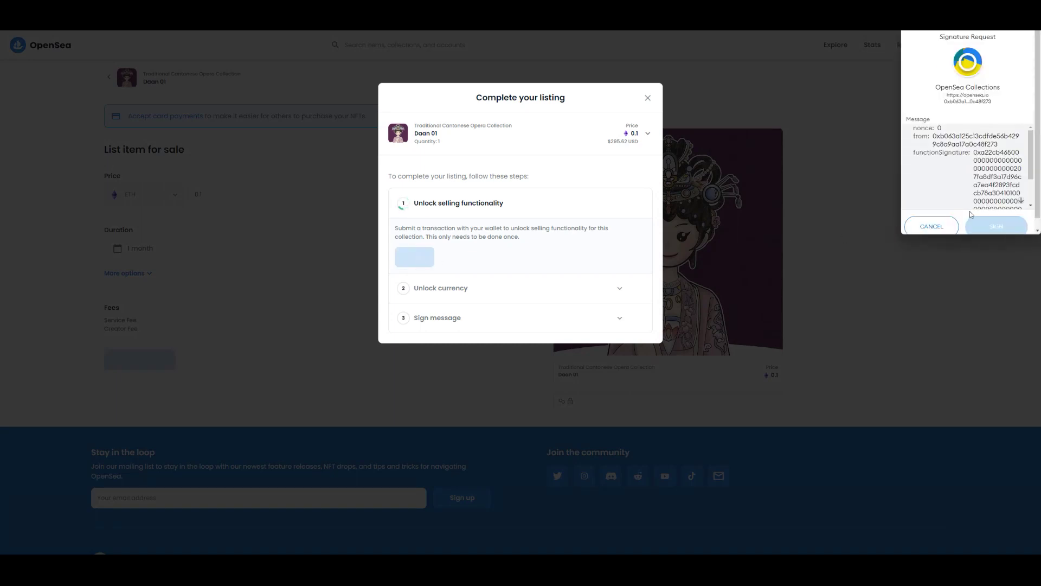
{"action": "scroll", "coordinate": [1025, 166], "scroll_direction": "down", "scroll_amount": 5}
{"action": "left_click", "coordinate": [1001, 226]}
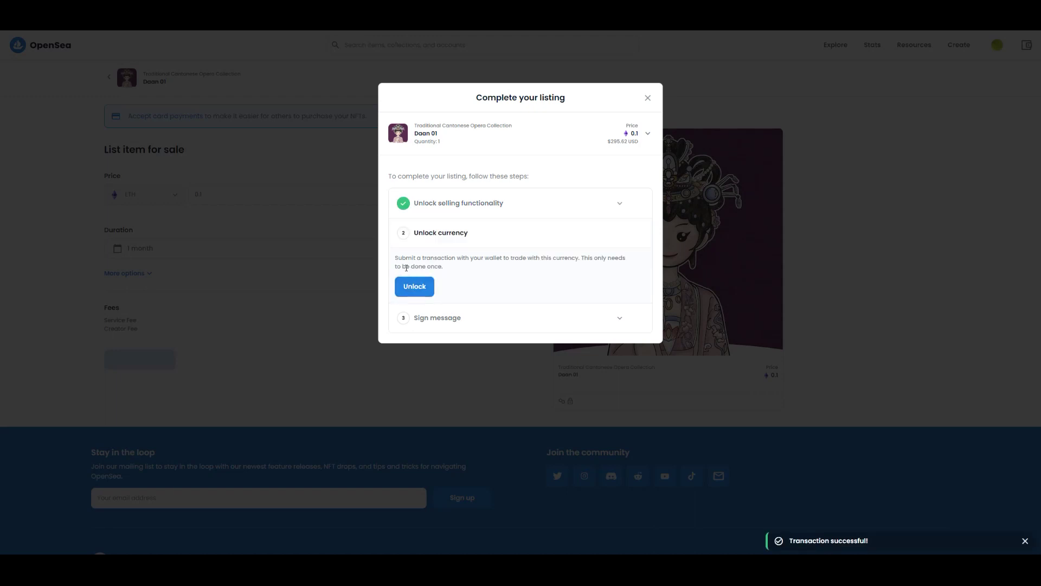
Unlock the listing's currency by signing the Wrapped Ether request in MetaMask
{"action": "left_click", "coordinate": [414, 286]}
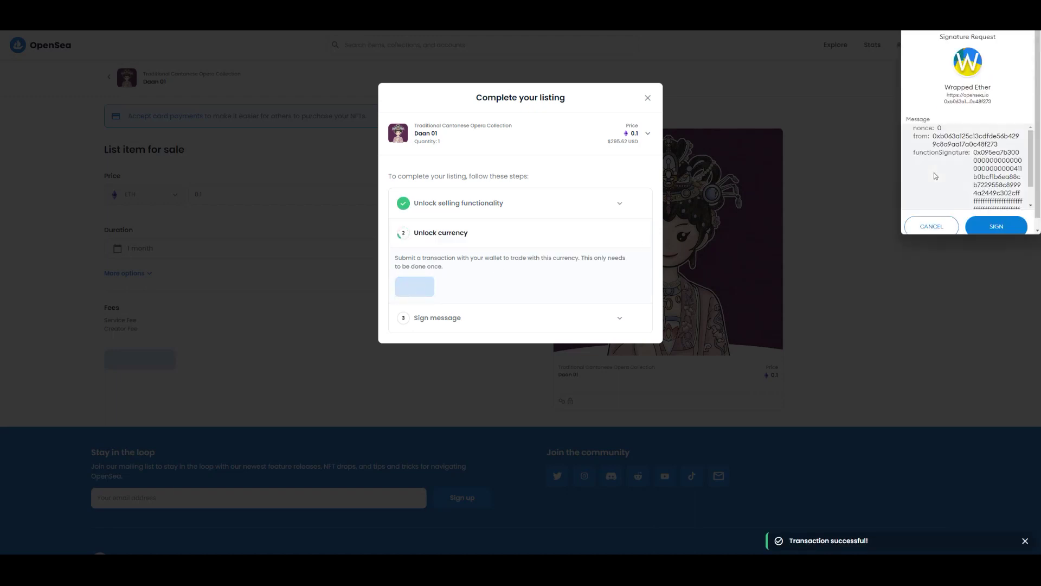
{"action": "scroll", "coordinate": [973, 202], "scroll_direction": "down", "scroll_amount": 2}
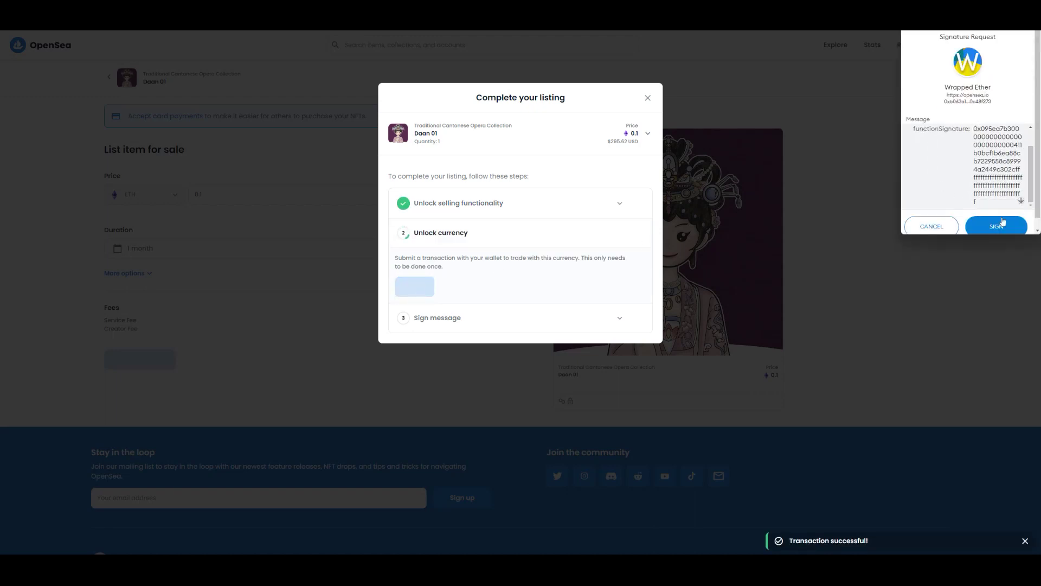
{"action": "left_click", "coordinate": [998, 227]}
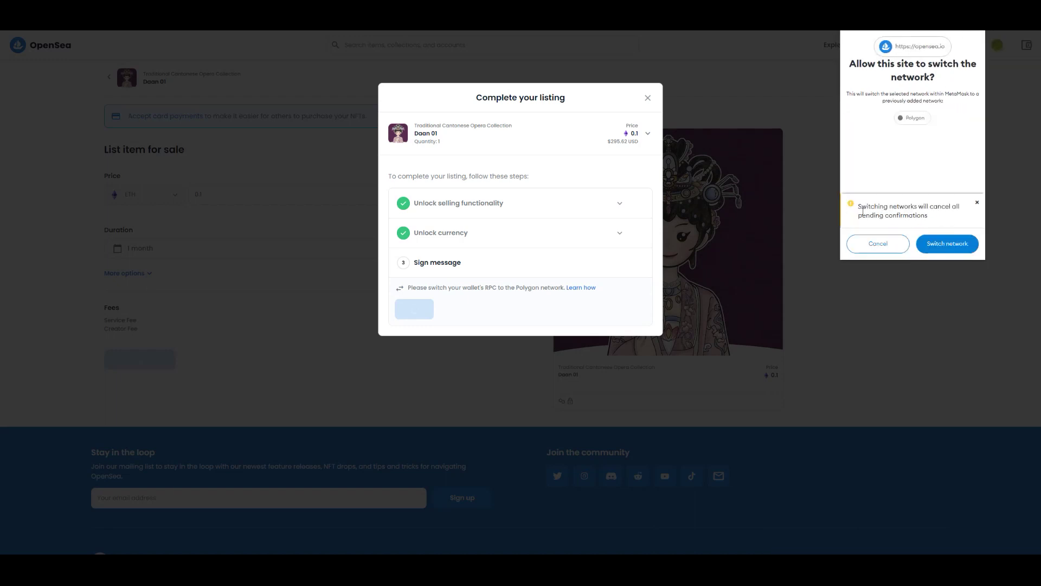
Switch MetaMask to the Polygon network, sign the listing message to publish Daan 01 for sale, and dismiss the listing dialog
{"action": "left_click", "coordinate": [939, 250]}
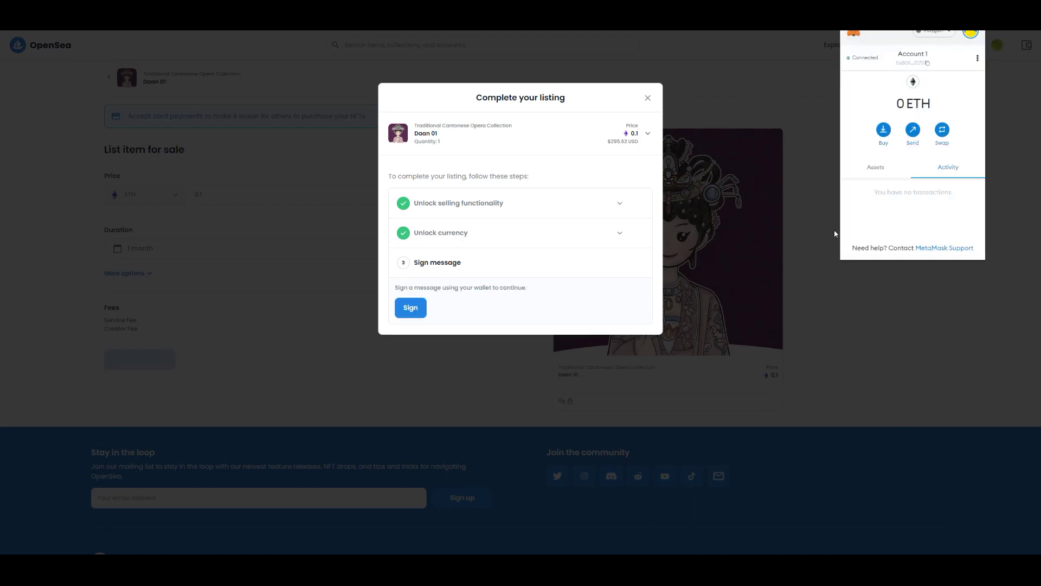
{"action": "scroll", "coordinate": [976, 185], "scroll_direction": "down", "scroll_amount": 3}
{"action": "scroll", "coordinate": [975, 185], "scroll_direction": "down", "scroll_amount": 5}
{"action": "left_click", "coordinate": [938, 241]}
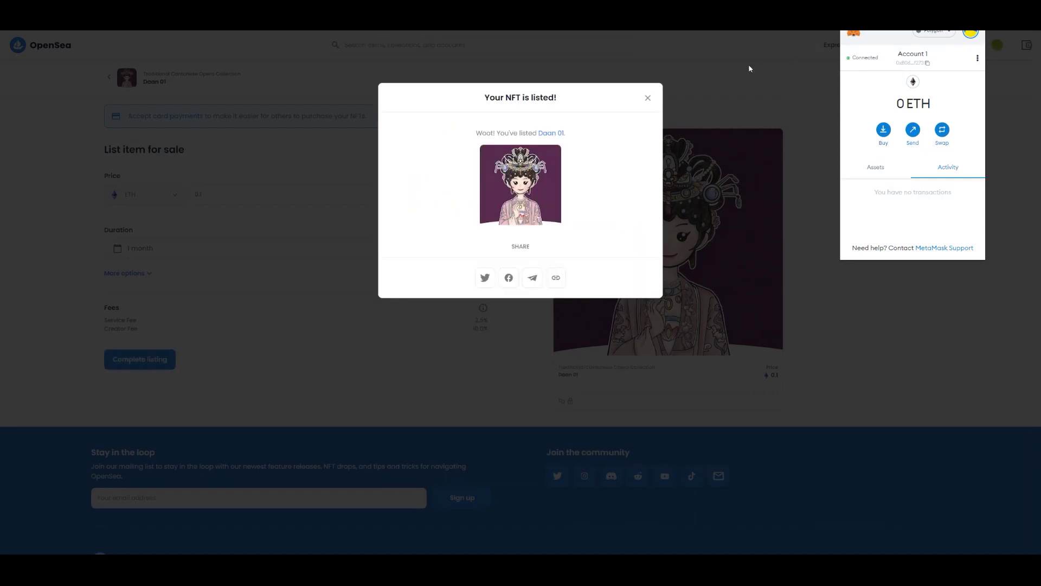
{"action": "left_click", "coordinate": [647, 97]}
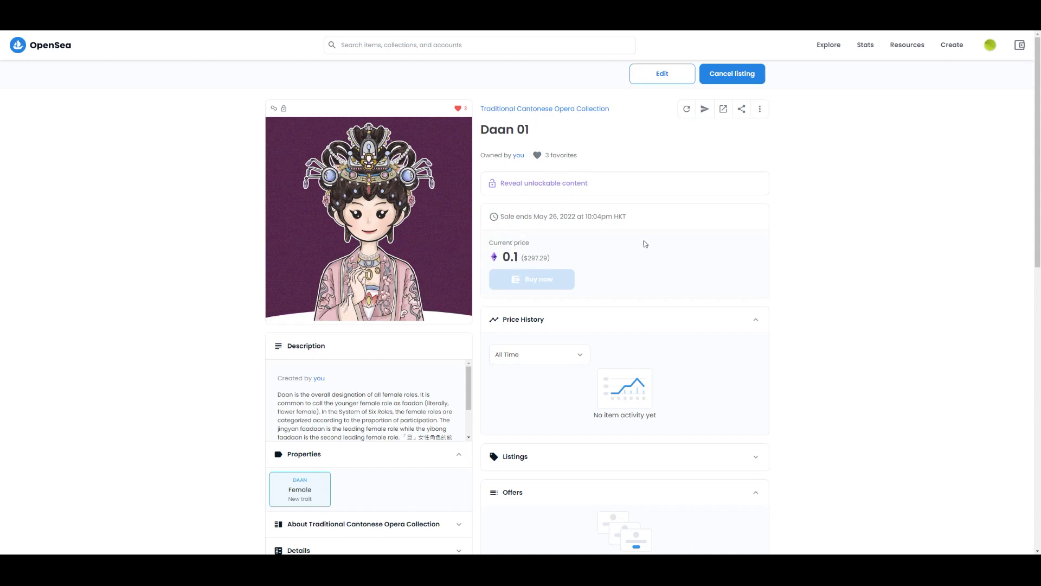
Review the Daan 01 sale page and the connected wallet
{"action": "scroll", "coordinate": [648, 249], "scroll_direction": "down", "scroll_amount": 2}
{"action": "scroll", "coordinate": [649, 248], "scroll_direction": "up", "scroll_amount": 2}
{"action": "left_click", "coordinate": [1020, 49]}
{"action": "left_click", "coordinate": [919, 72]}
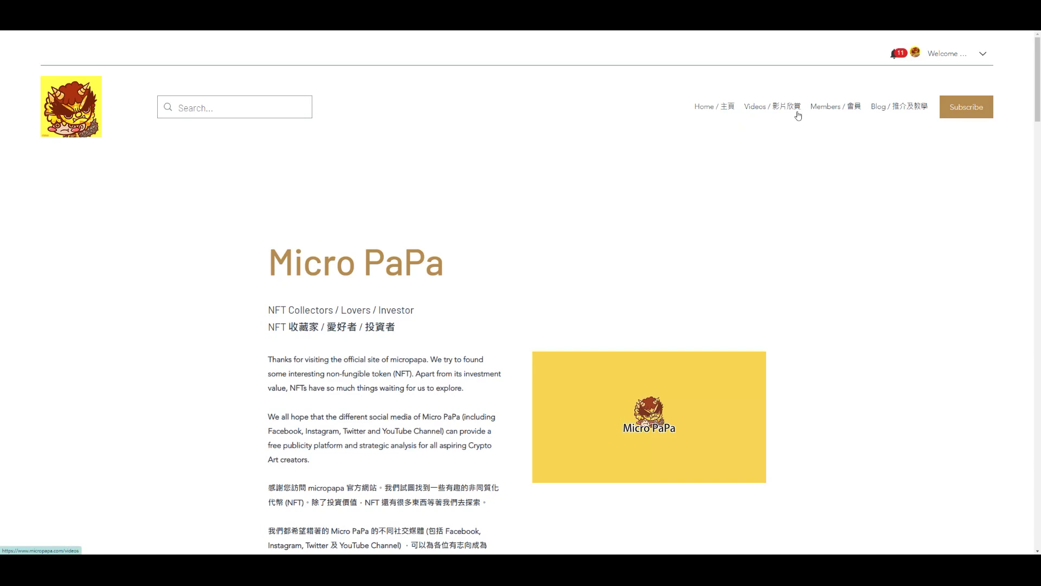
Browse the Micro PaPa website's home page through the NFT minting tutorial posts and the social feed
{"action": "scroll", "coordinate": [669, 260], "scroll_direction": "down", "scroll_amount": 6}
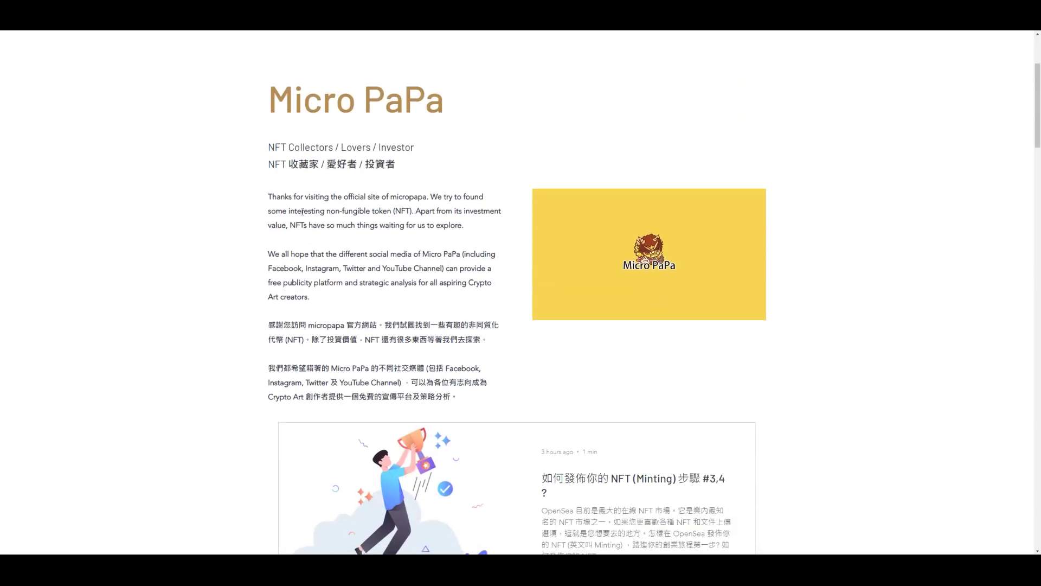
{"action": "scroll", "coordinate": [314, 388], "scroll_direction": "down", "scroll_amount": 2}
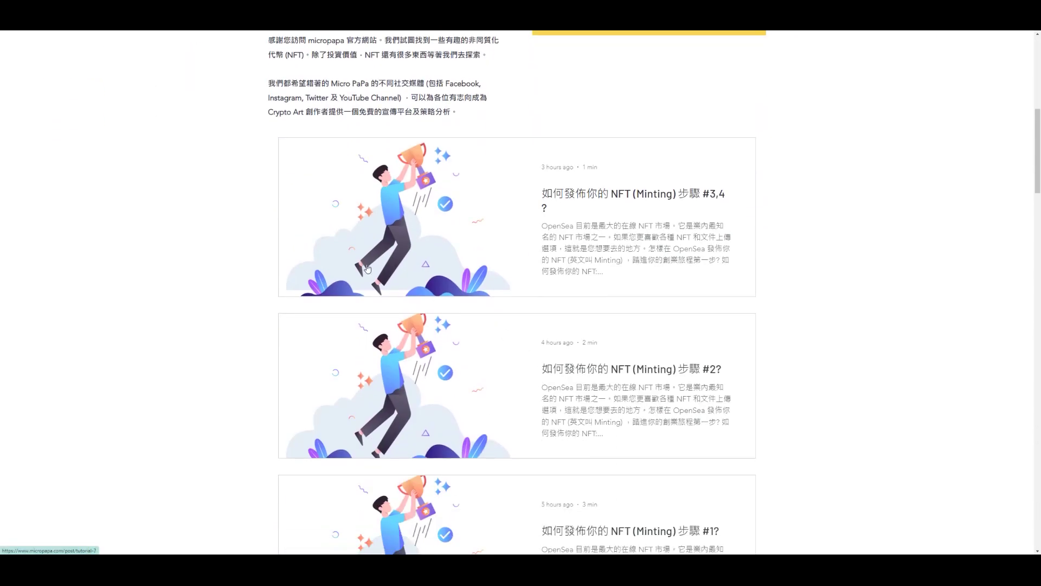
{"action": "scroll", "coordinate": [412, 396], "scroll_direction": "down", "scroll_amount": 8}
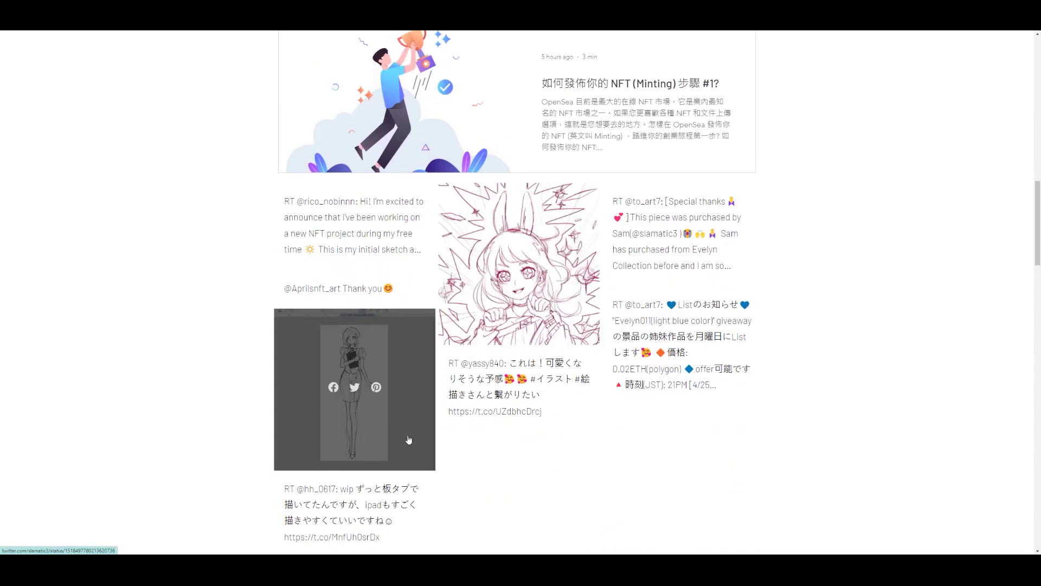
Examine the upcoming giveaway events and the video posts on the Micro PaPa home page, and return to its beginning
{"action": "scroll", "coordinate": [517, 472], "scroll_direction": "down", "scroll_amount": 5}
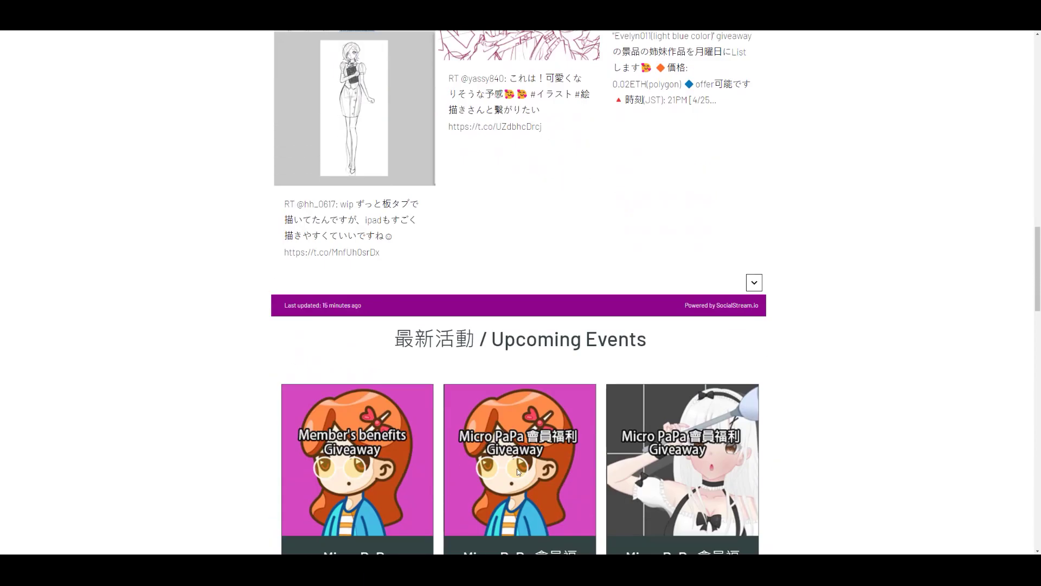
{"action": "scroll", "coordinate": [517, 472], "scroll_direction": "down", "scroll_amount": 4}
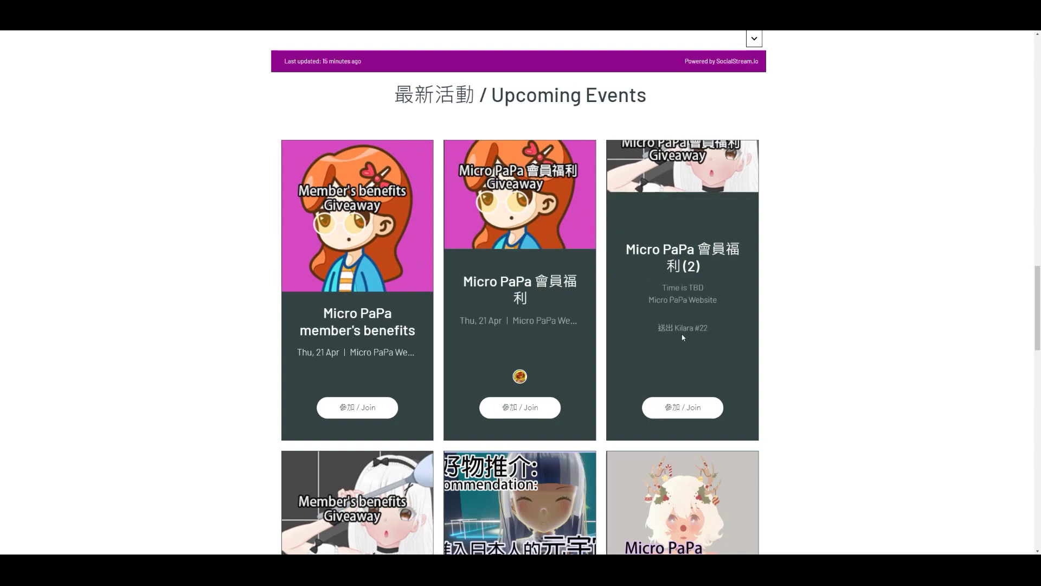
{"action": "scroll", "coordinate": [807, 433], "scroll_direction": "down", "scroll_amount": 5}
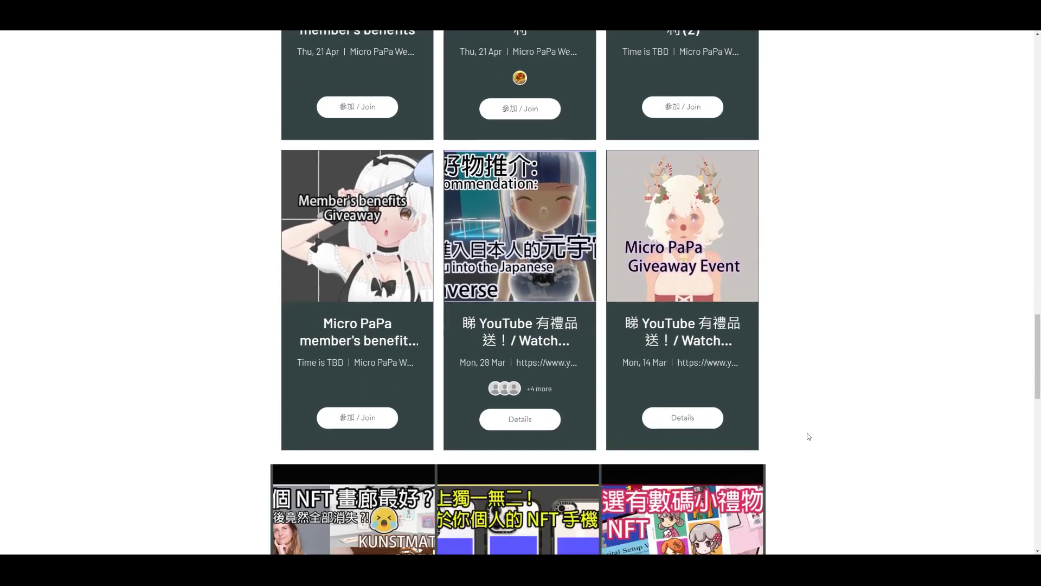
{"action": "scroll", "coordinate": [808, 436], "scroll_direction": "down", "scroll_amount": 6}
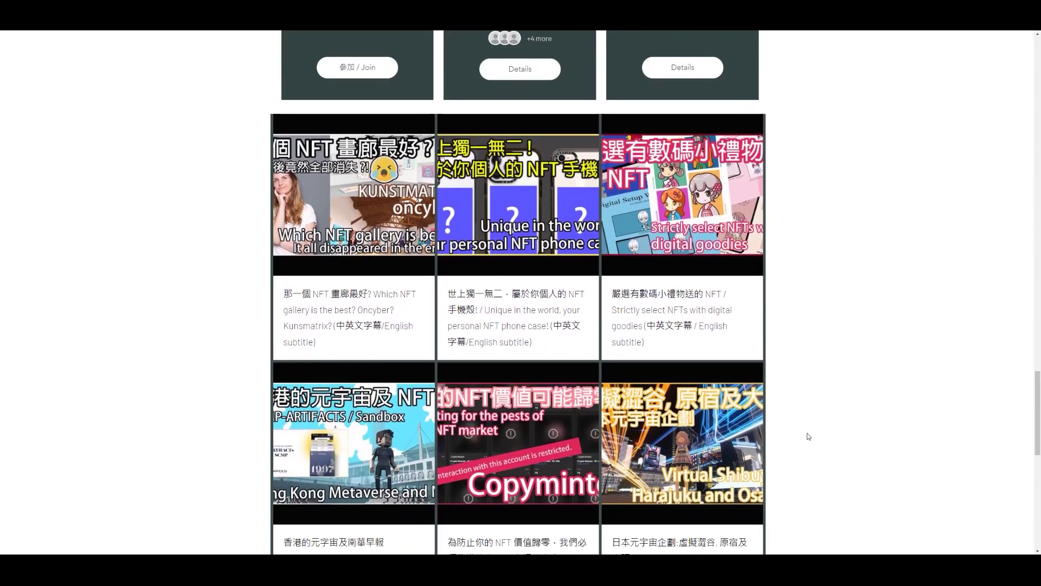
{"action": "scroll", "coordinate": [807, 434], "scroll_direction": "up", "scroll_amount": 15}
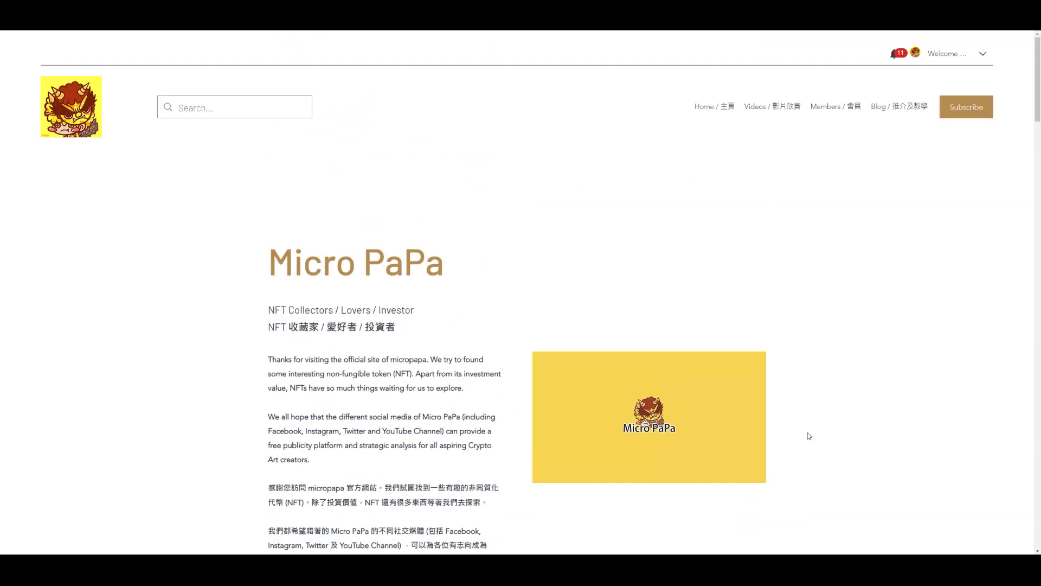
Open the Micro PaPa site's member sign-up page and examine its Facebook, Google and email options
{"action": "left_click", "coordinate": [918, 112]}
{"action": "left_click", "coordinate": [893, 104]}
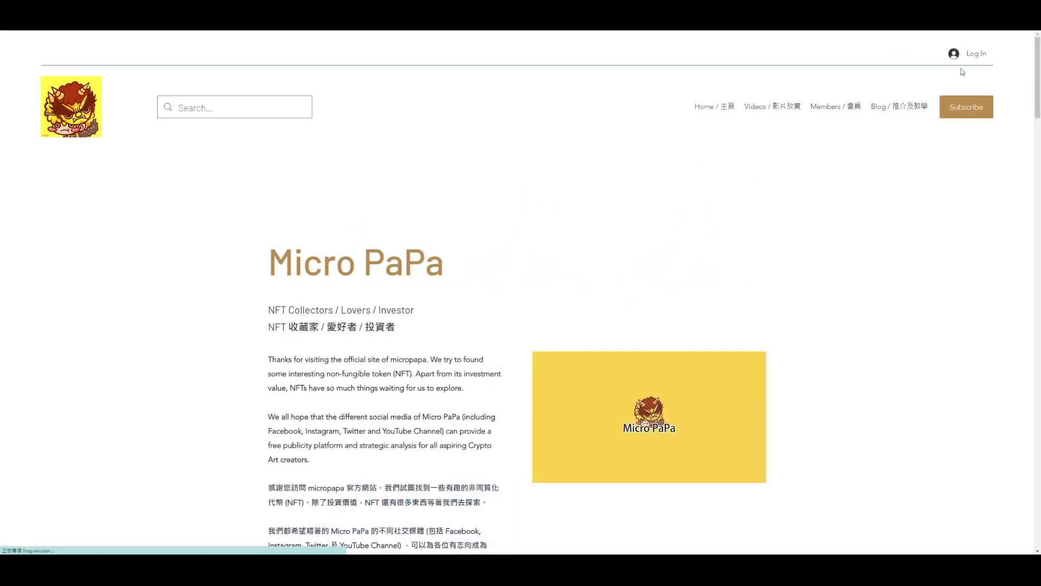
{"action": "left_click", "coordinate": [971, 53]}
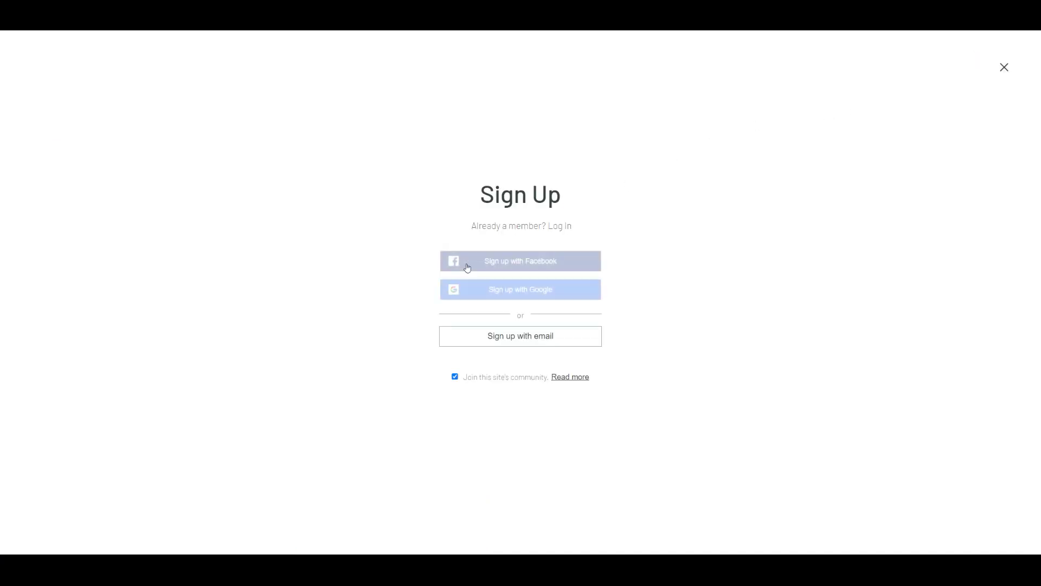
{"action": "left_click", "coordinate": [564, 296]}
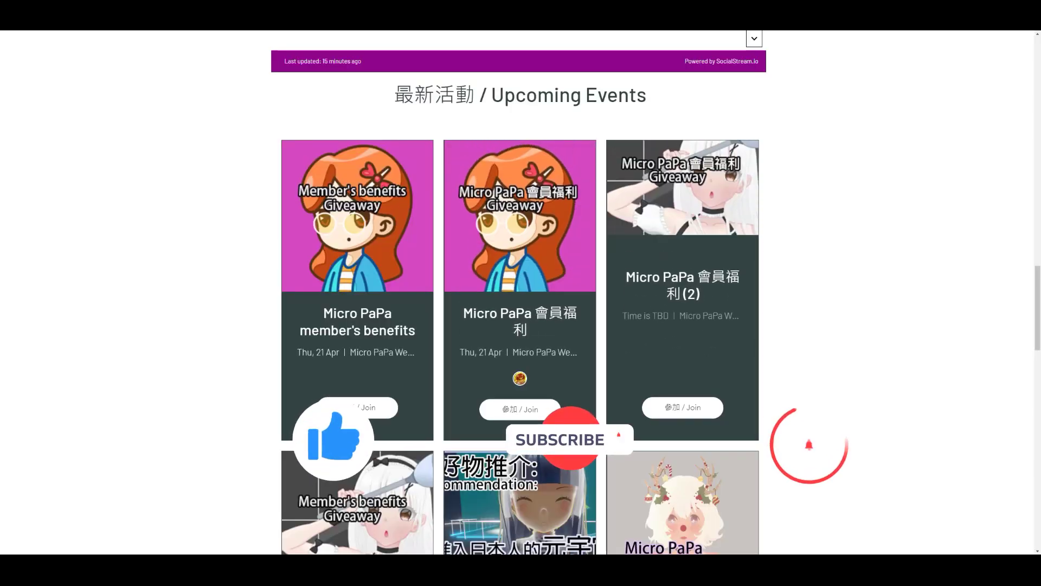
{"action": "scroll", "coordinate": [658, 327], "scroll_direction": "down", "scroll_amount": 5}
{"action": "scroll", "coordinate": [807, 433], "scroll_direction": "down", "scroll_amount": 7}
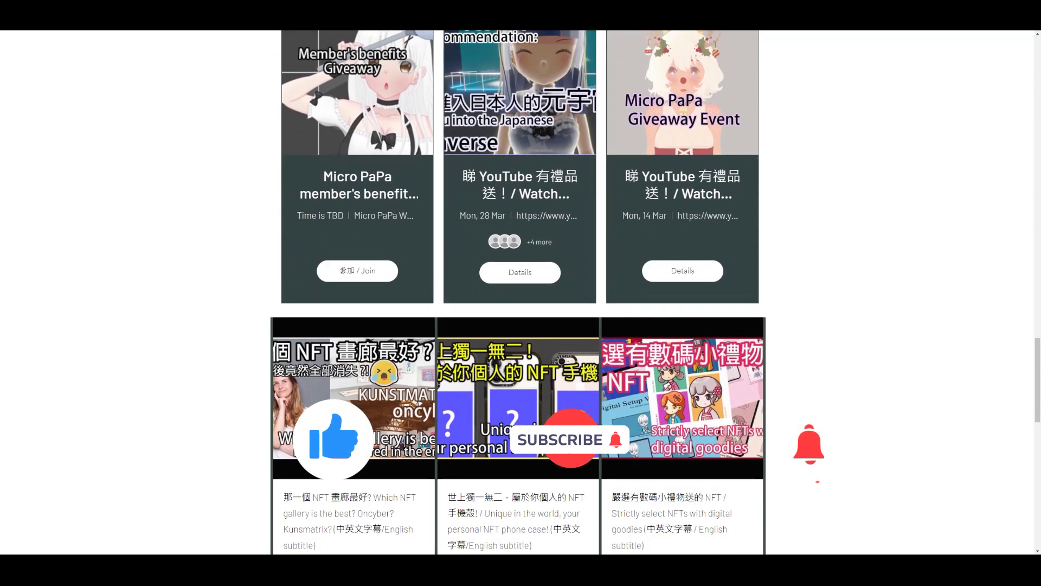